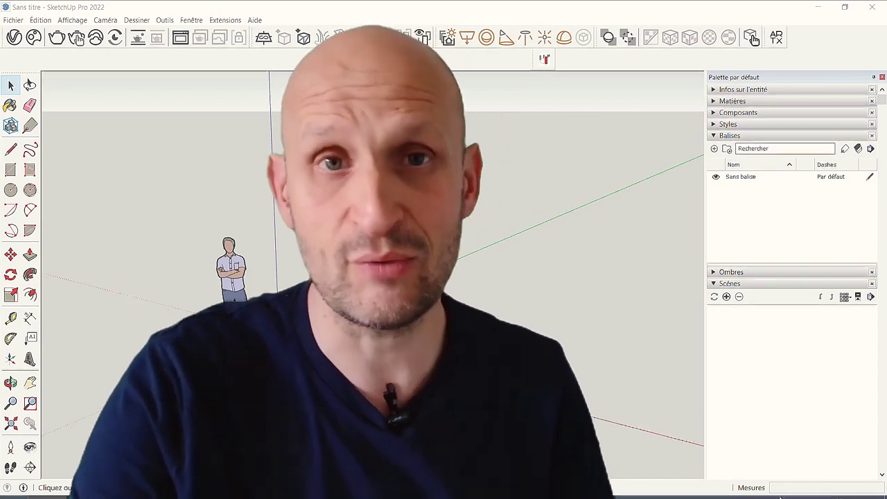
# Search the online extension store for the PATH COPY extension, then close the store
pyautogui.moveTo(554, 347); pyautogui.dragTo(551, 336, button='middle')
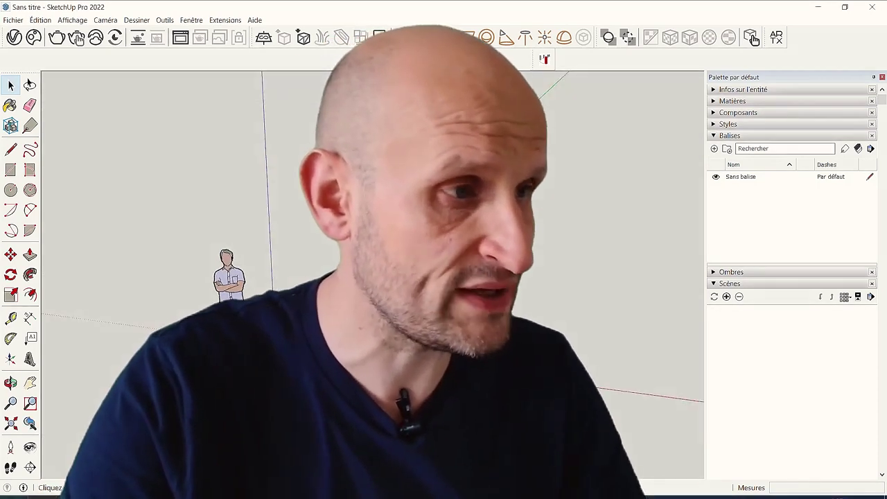
pyautogui.moveTo(444, 208); pyautogui.dragTo(399, 59, button='middle')
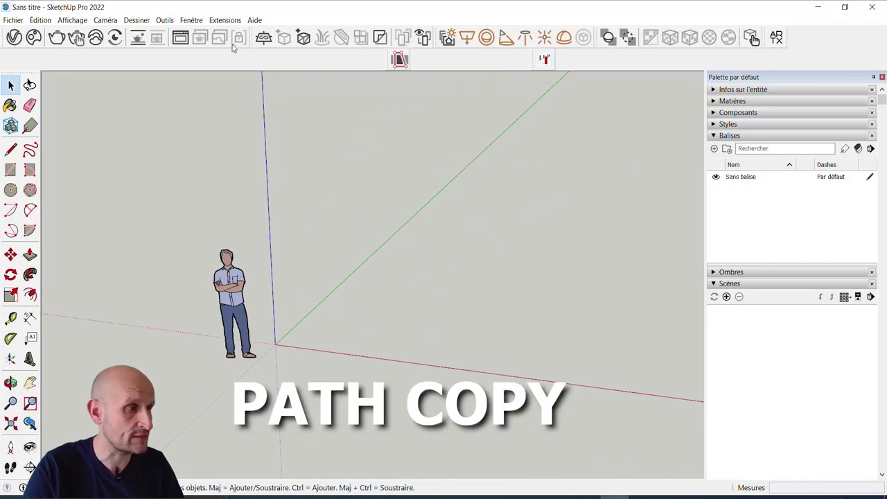
pyautogui.click(224, 21)
pyautogui.click(253, 31)
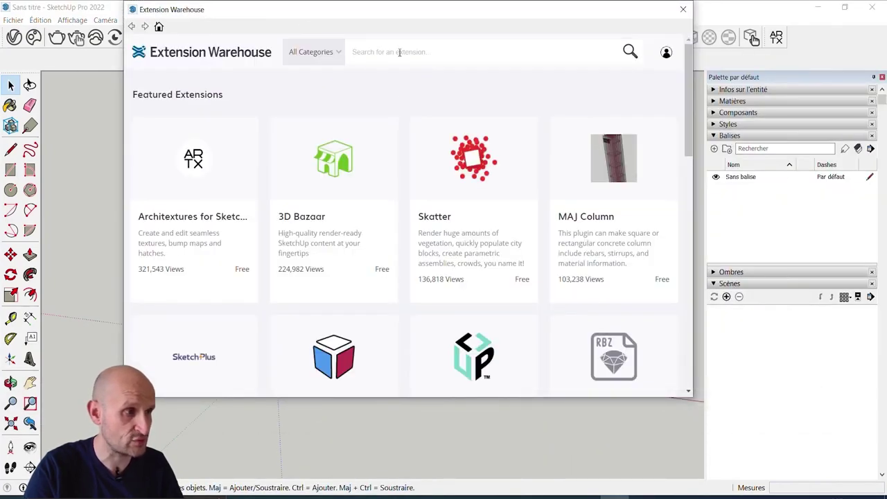
pyautogui.click(399, 52)
pyautogui.write('PATH COPY')
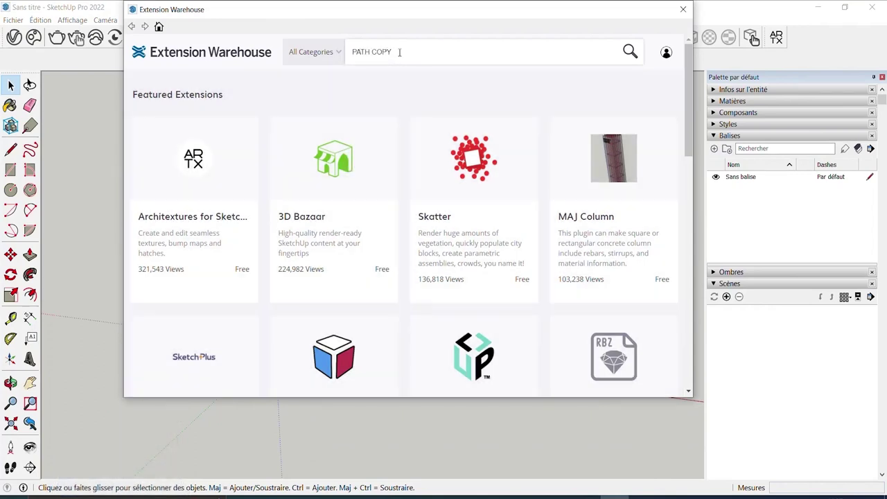
pyautogui.press('Return')
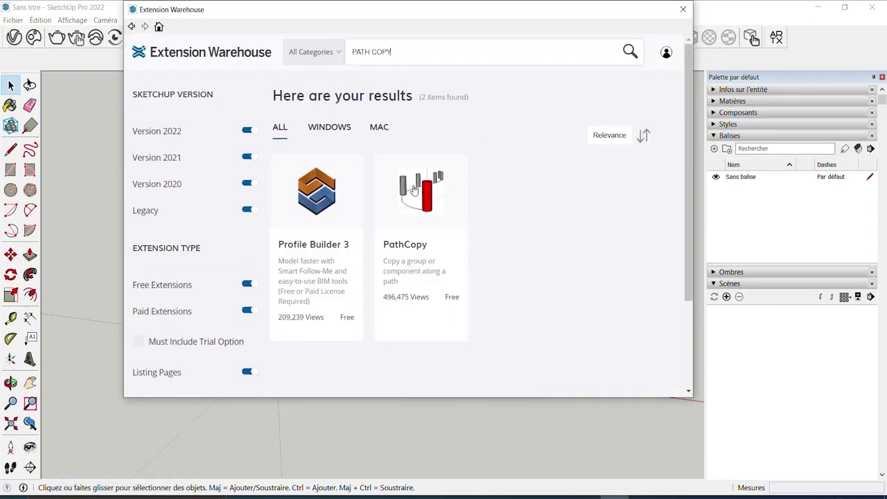
pyautogui.click(683, 9)
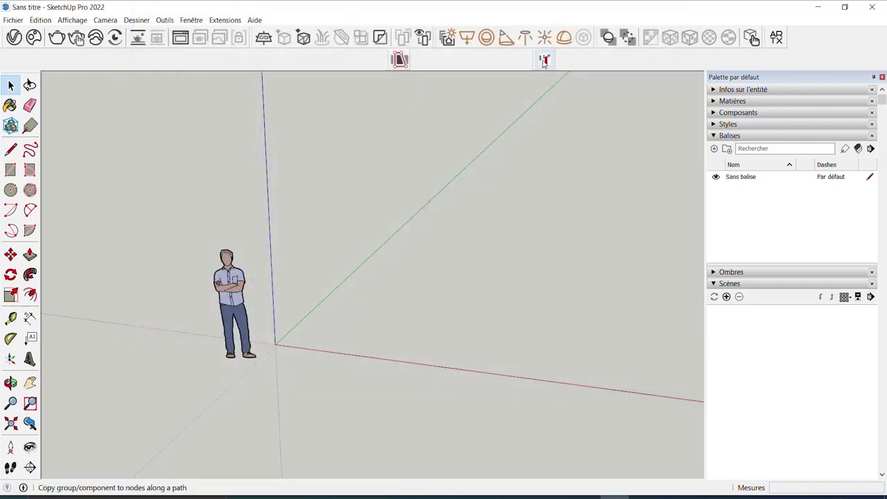
# Draw a small rectangle on the ground near the origin
pyautogui.click(10, 150)
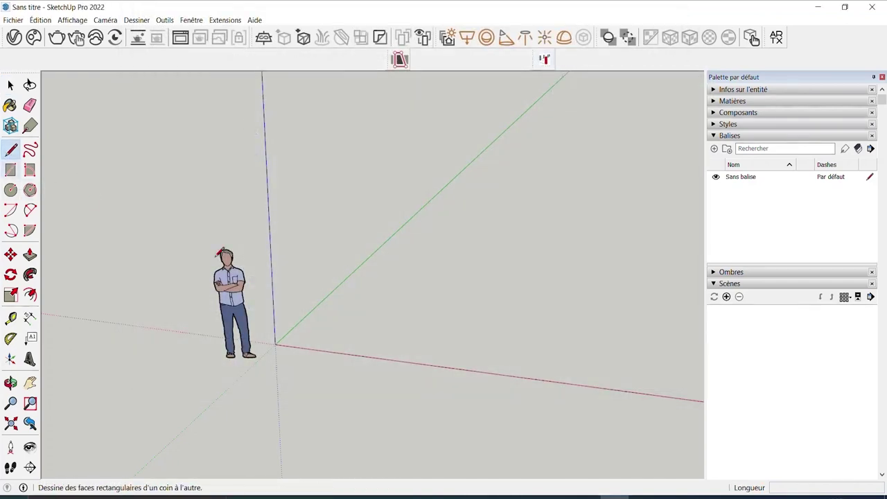
pyautogui.moveTo(298, 263); pyautogui.dragTo(320, 262, button='middle')
pyautogui.click(10, 190)
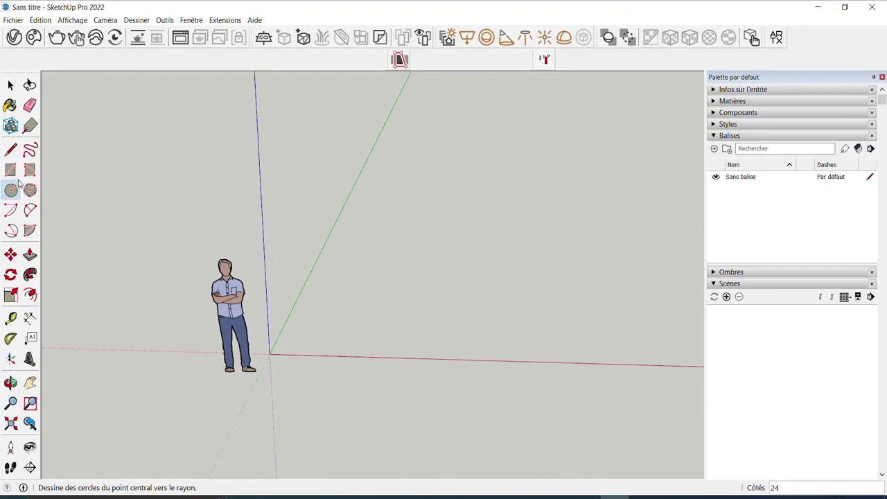
pyautogui.click(10, 171)
pyautogui.click(294, 341)
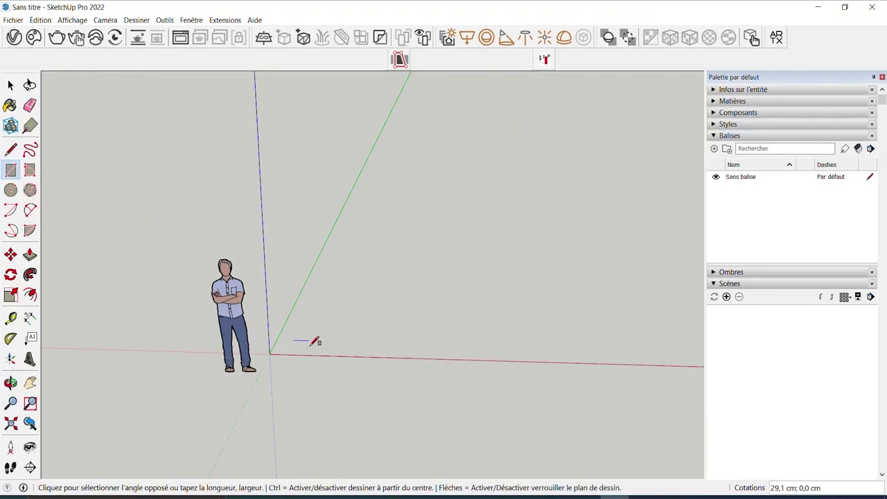
pyautogui.scroll(1, 310, 342)
pyautogui.scroll(2, 309, 344)
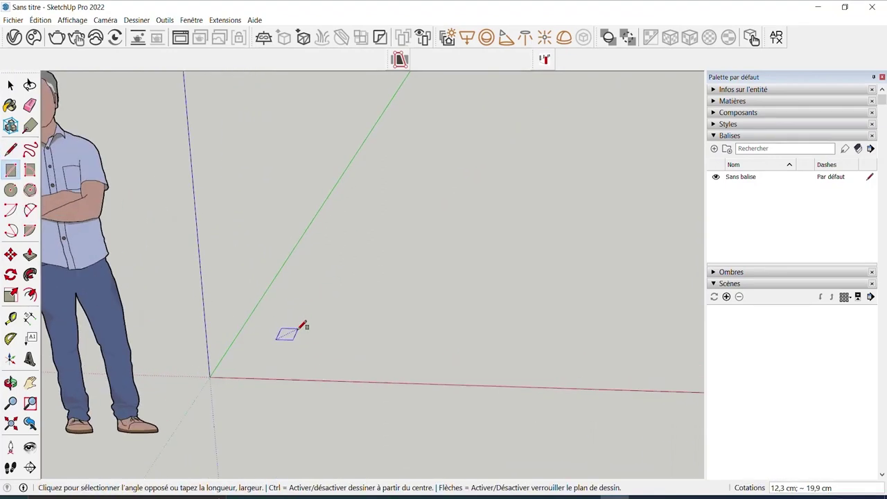
pyautogui.scroll(1, 298, 330)
pyautogui.click(298, 331)
# Push/pull the rectangle up into a tall, thin post
pyautogui.click(30, 255)
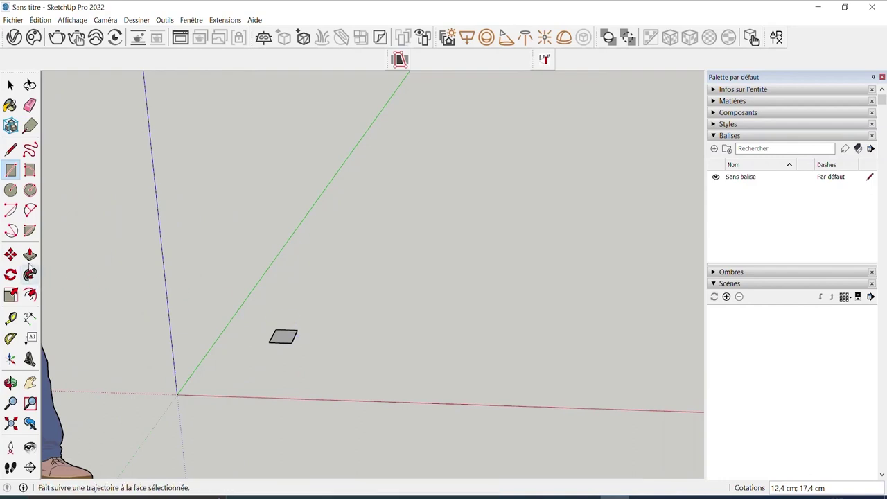
pyautogui.click(277, 337)
pyautogui.click(283, 178)
pyautogui.press('space')
# Group the post with Créer un groupe, then make it a component with Créer composant
pyautogui.rightClick(262, 155)
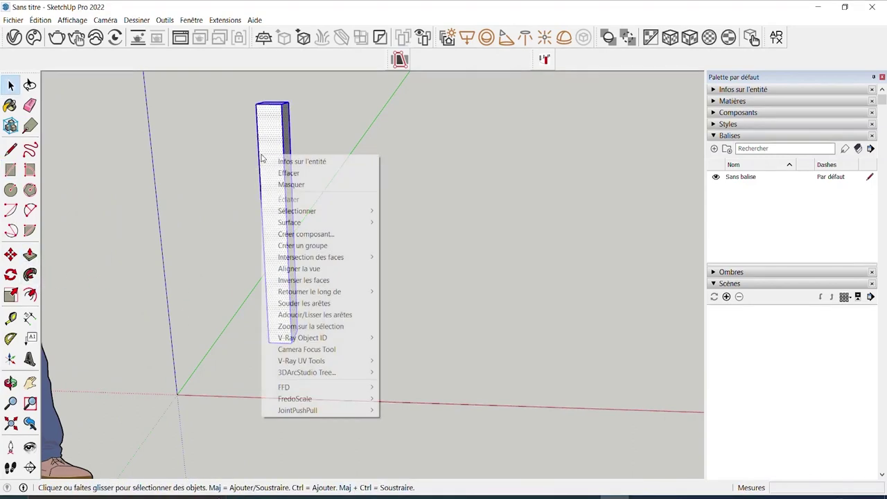
pyautogui.click(302, 245)
pyautogui.rightClick(287, 200)
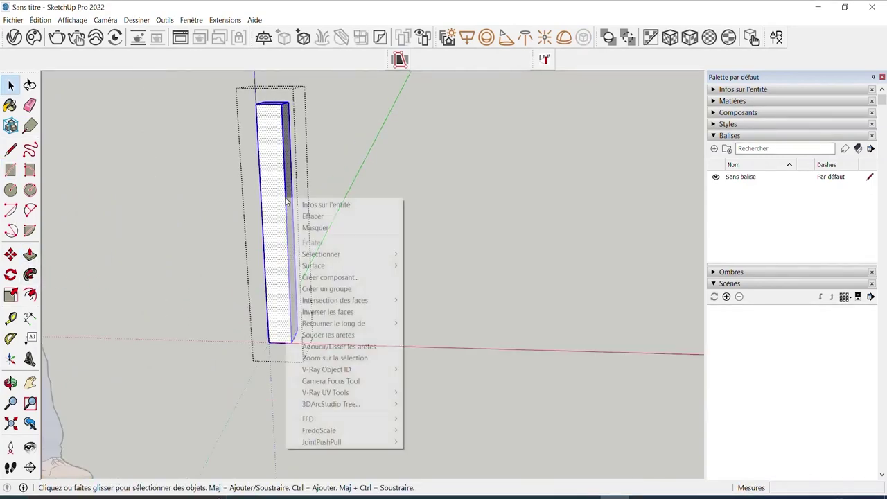
pyautogui.rightClick(274, 160)
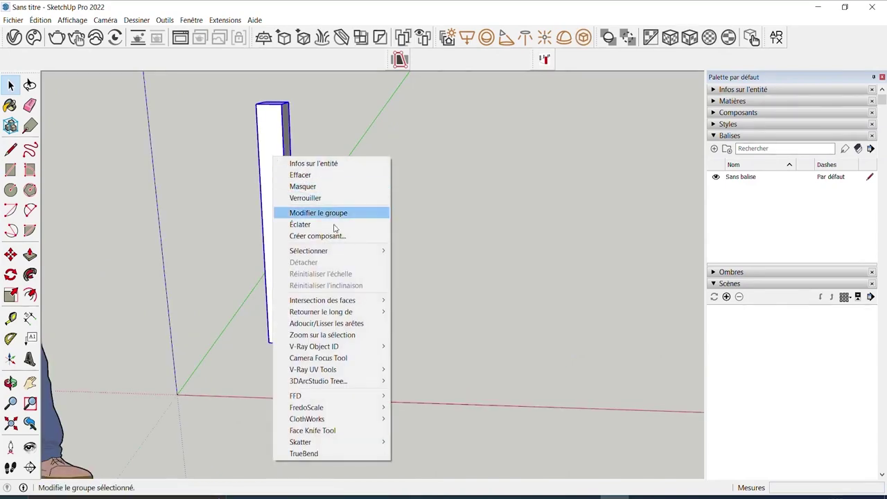
pyautogui.click(334, 238)
pyautogui.click(299, 359)
pyautogui.scroll(-2, 124, 294)
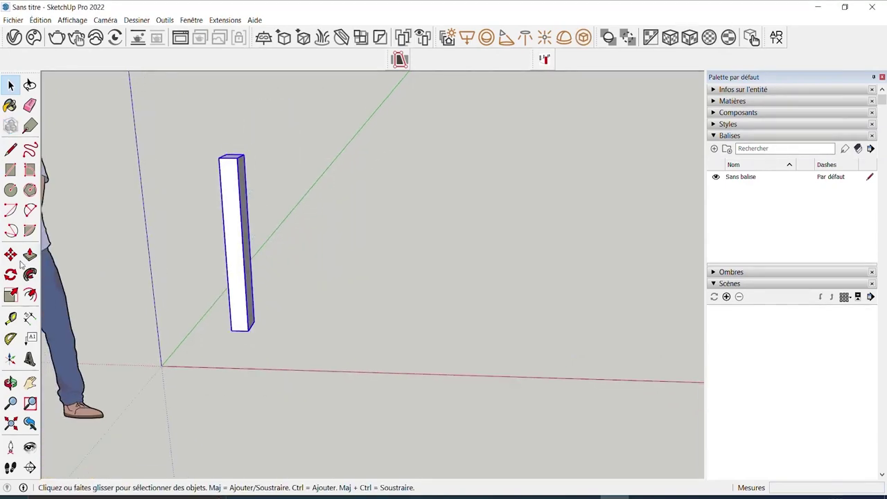
pyautogui.press('m')
pyautogui.moveTo(176, 312); pyautogui.dragTo(270, 345, button='middle')
pyautogui.scroll(-1, 270, 346)
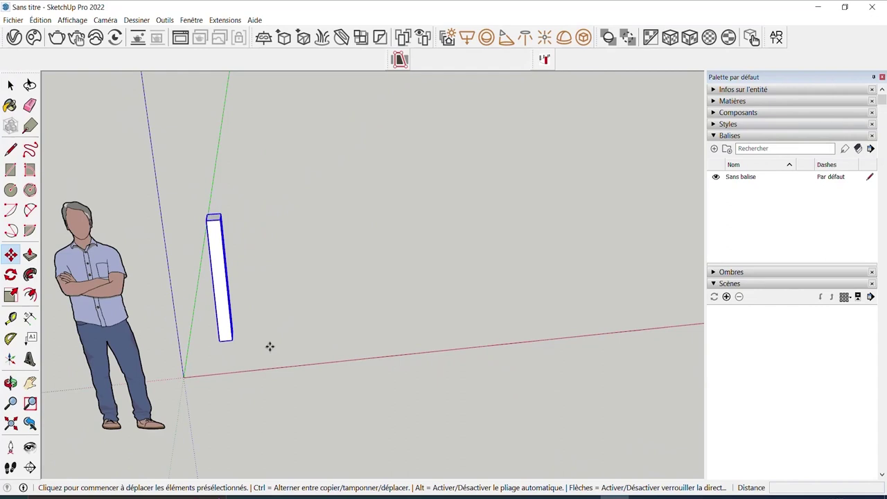
pyautogui.scroll(-1, 269, 346)
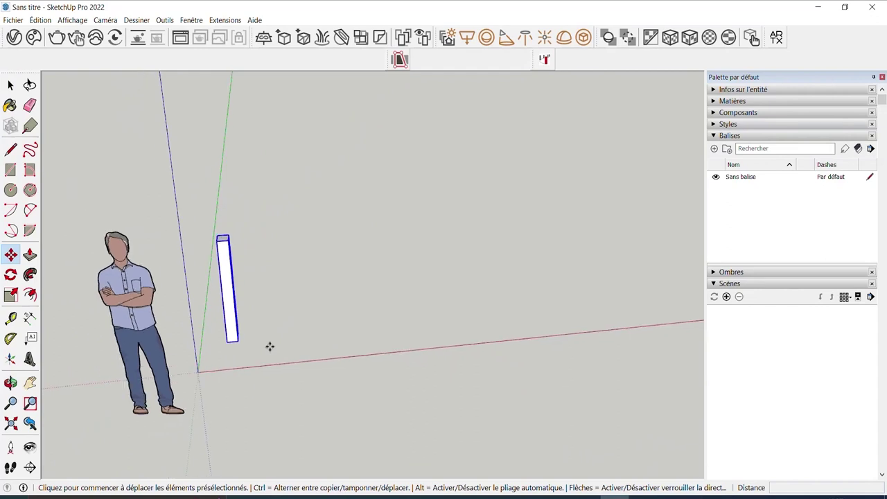
pyautogui.keyDown('ctrl'); pyautogui.click(230, 341); pyautogui.keyUp('ctrl')
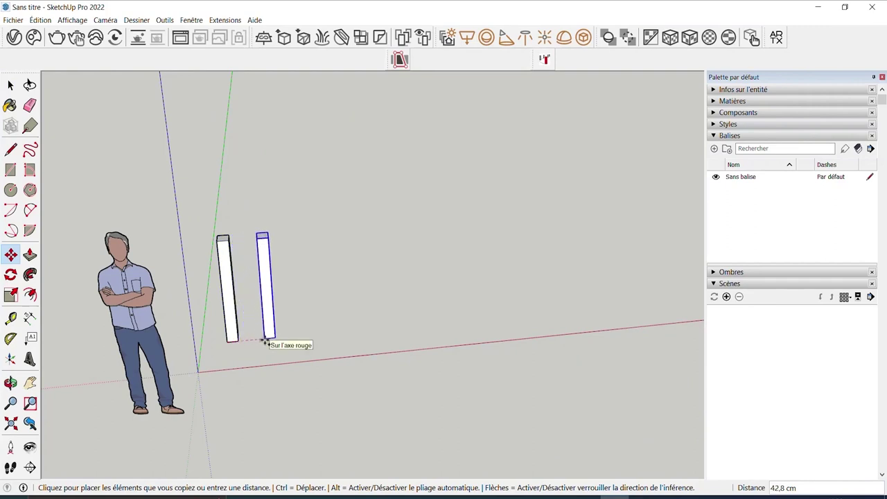
pyautogui.press('Escape')
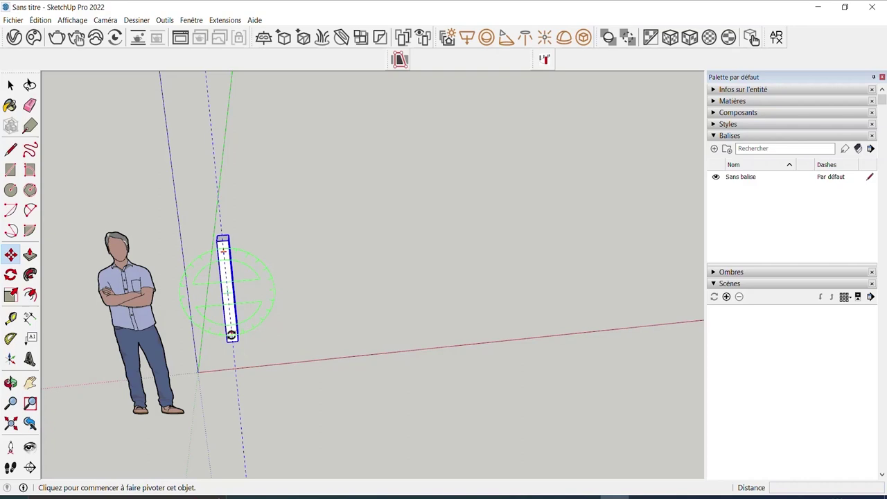
pyautogui.press('space')
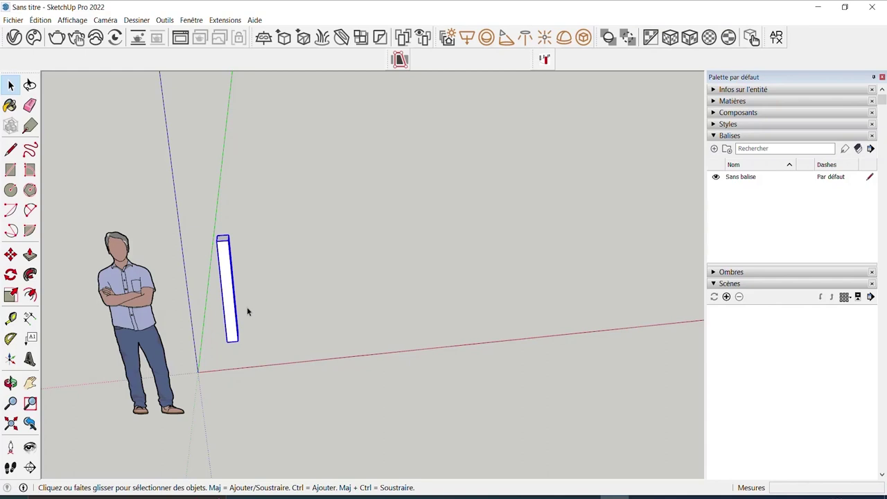
# Copy the post 50 cm along the red axis
pyautogui.click(10, 254)
pyautogui.press('ctrl')
pyautogui.click(227, 344)
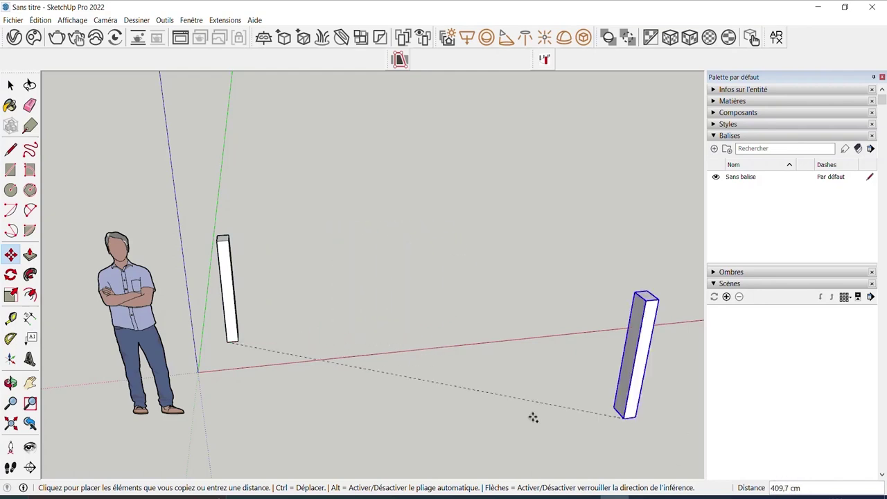
pyautogui.click(287, 338)
pyautogui.write('50')
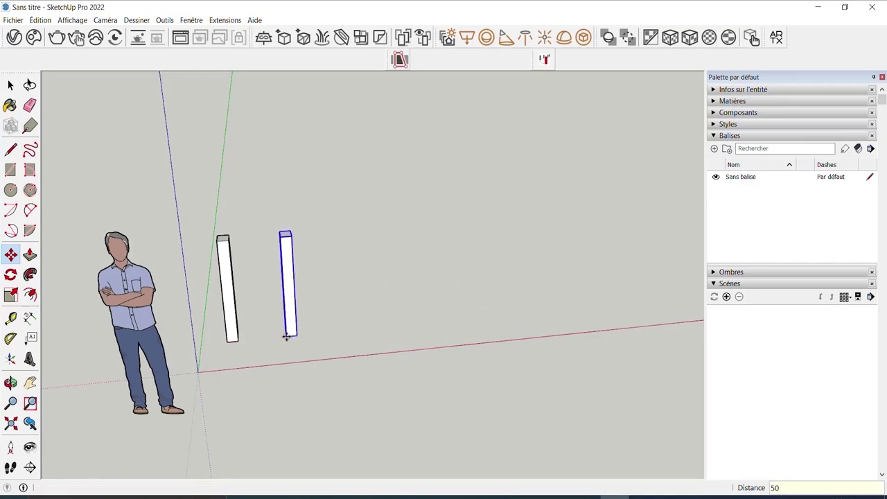
pyautogui.press('Return')
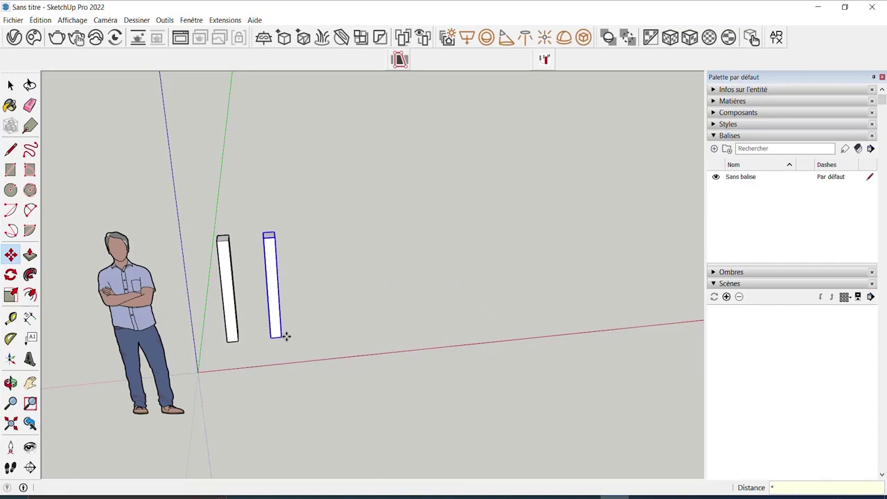
# Multiply the copy so the row holds 50 posts at 50 cm spacing
pyautogui.press('Return')
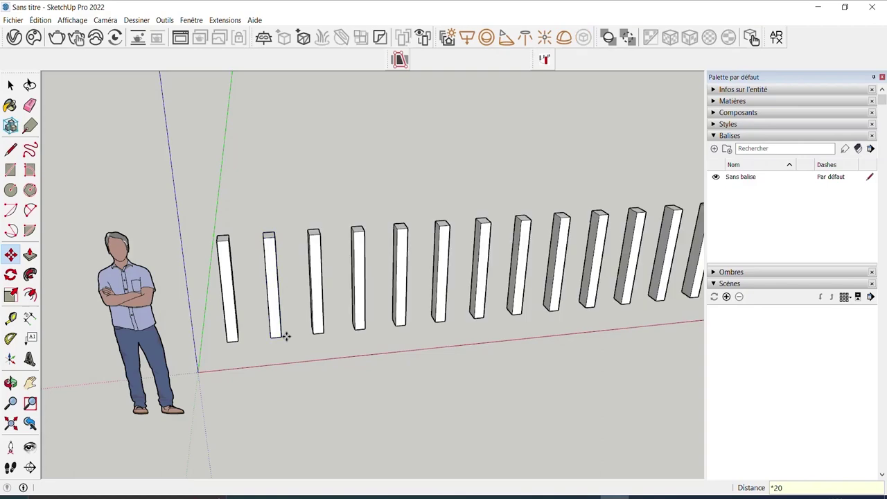
pyautogui.moveTo(515, 313); pyautogui.dragTo(637, 295, button='middle')
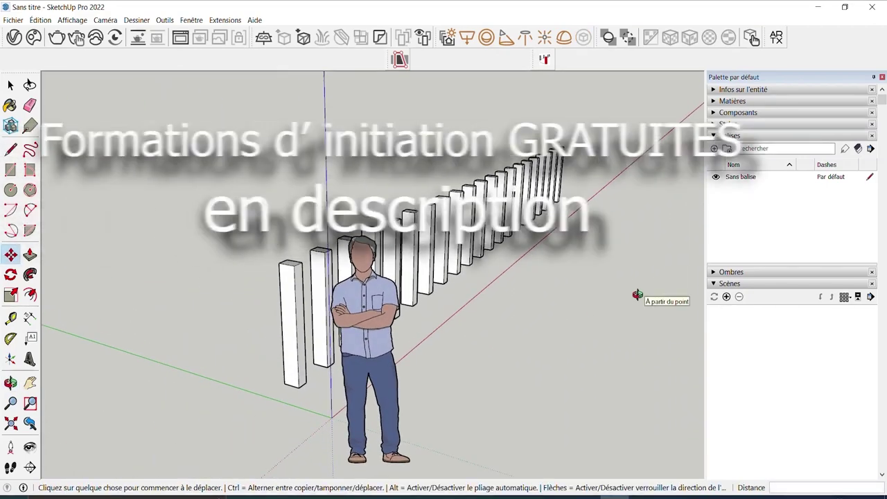
pyautogui.write('*3')
pyautogui.press('Return')
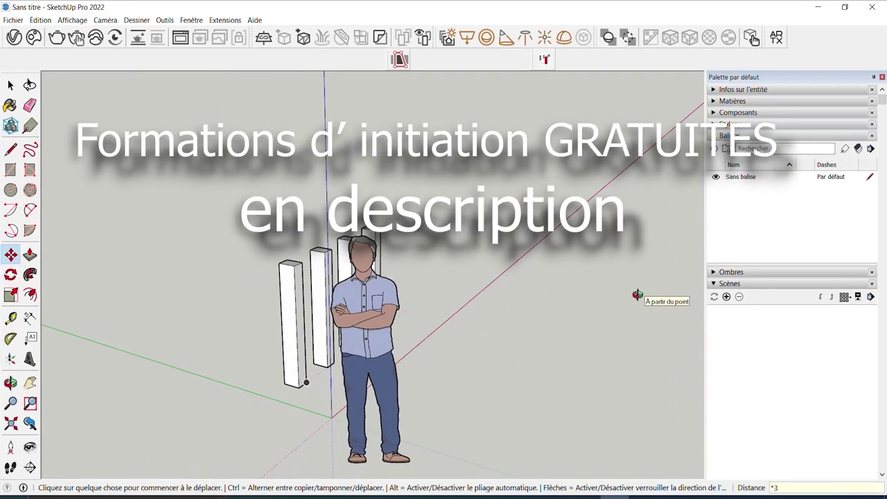
pyautogui.write('0')
pyautogui.press('Return')
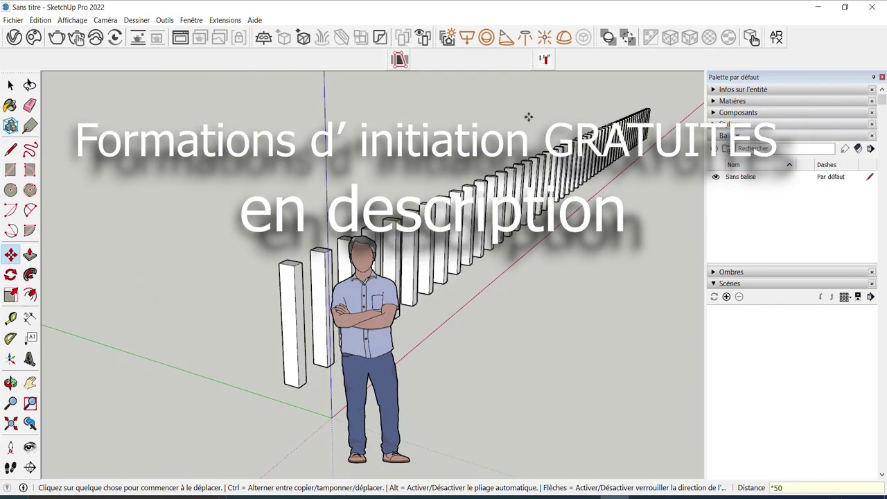
pyautogui.press('space')
# Copy the first post of the row to a spot in front of it
pyautogui.scroll(-4, 545, 196)
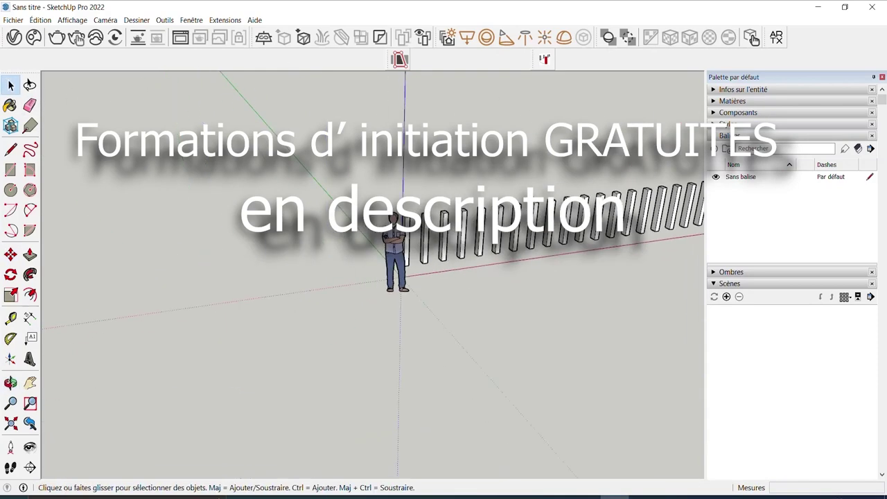
pyautogui.scroll(-3, 544, 197)
pyautogui.moveTo(649, 220); pyautogui.dragTo(499, 246, button='middle')
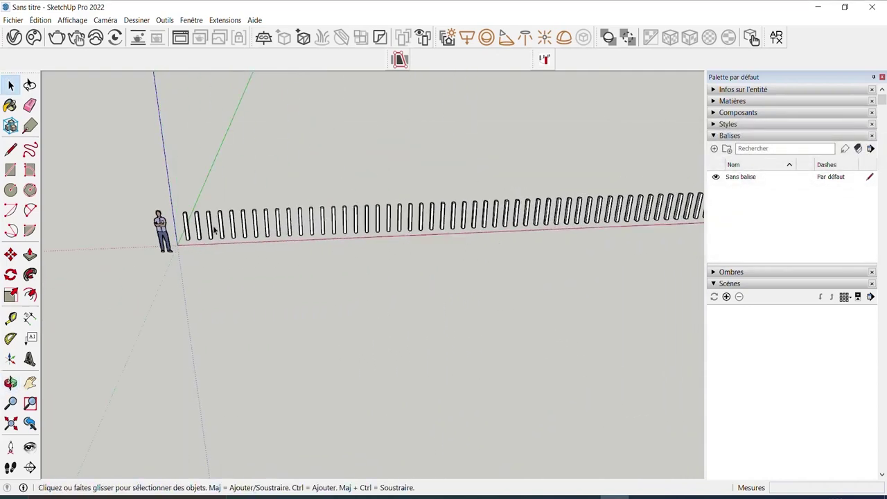
pyautogui.click(179, 229)
pyautogui.press('m')
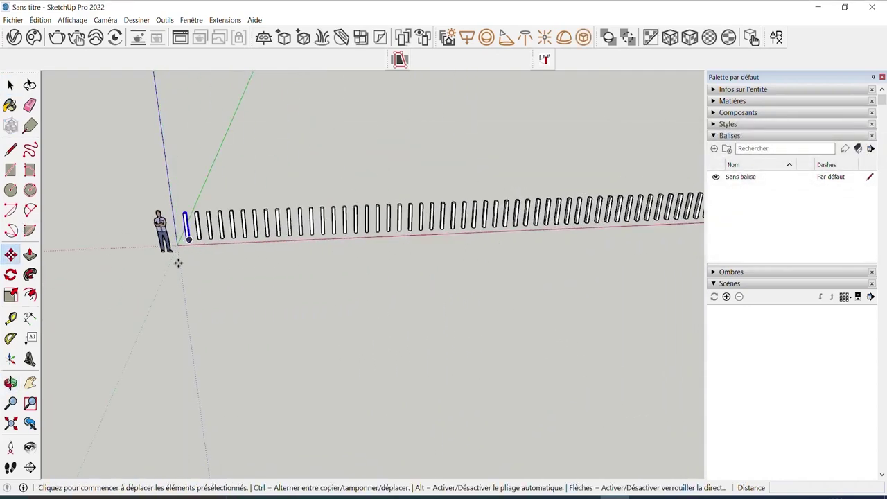
pyautogui.click(179, 262)
pyautogui.press('ctrl')
pyautogui.click(147, 354)
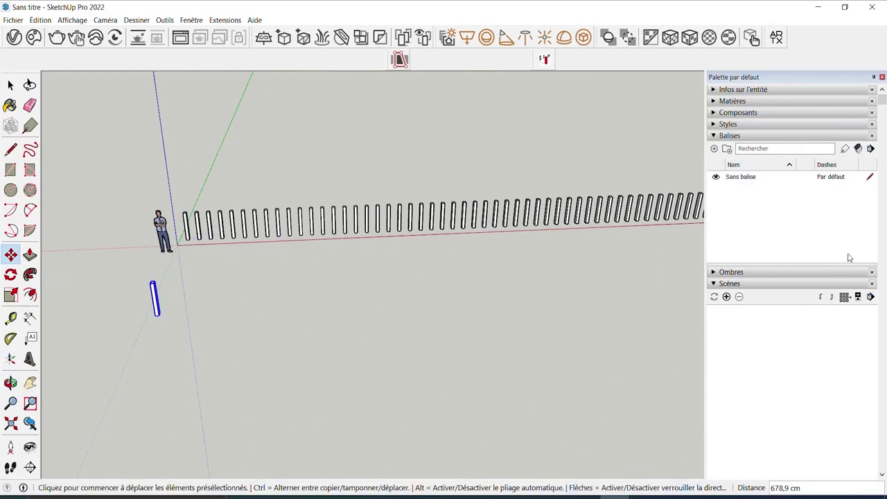
# Copy that front post 2000 cm along the red axis
pyautogui.scroll(-2, 318, 300)
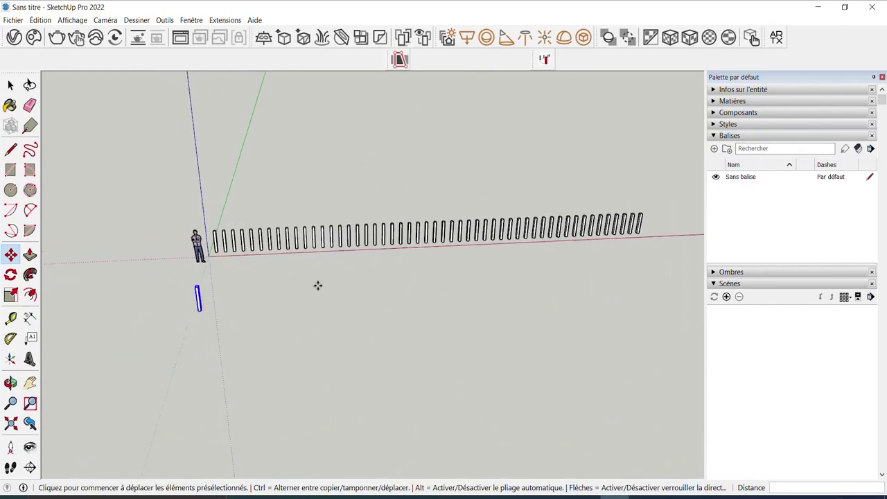
pyautogui.moveTo(317, 285); pyautogui.dragTo(342, 301, button='middle')
pyautogui.click(244, 327)
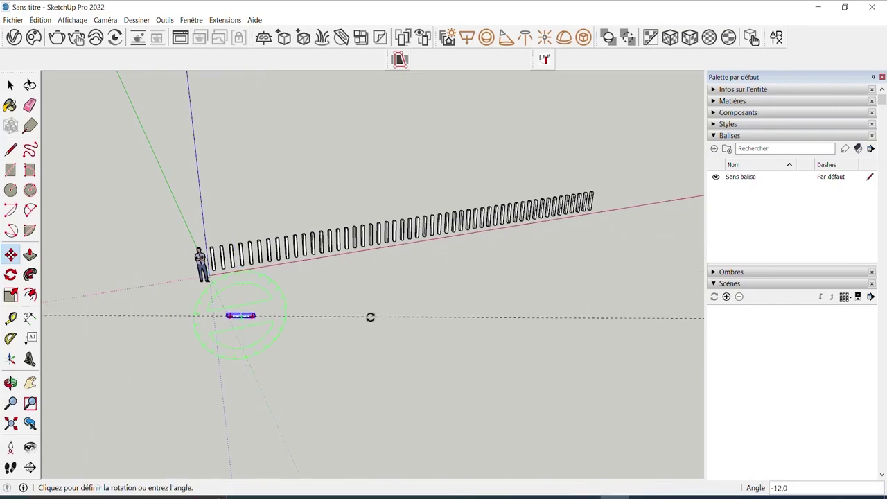
pyautogui.press('Escape')
pyautogui.keyDown('ctrl'); pyautogui.click(240, 349); pyautogui.keyUp('ctrl')
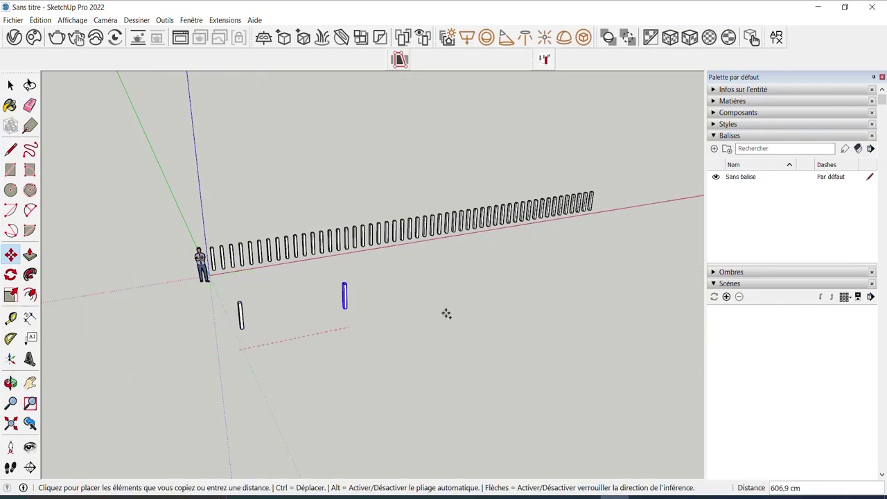
pyautogui.click(575, 285)
pyautogui.write('50')
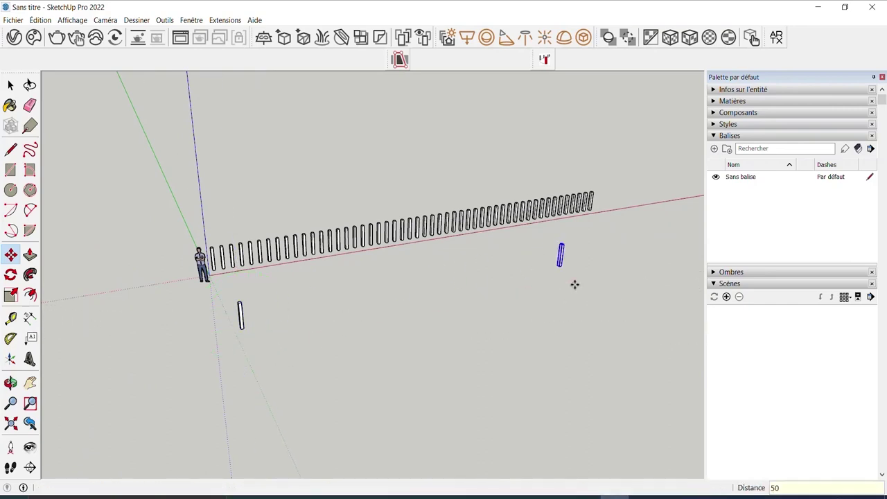
pyautogui.write('0')
pyautogui.press('Return')
pyautogui.write('0')
pyautogui.press('Return')
# Divide the 2000 cm gap into 20 evenly spaced posts with /20
pyautogui.moveTo(515, 346); pyautogui.dragTo(483, 326, button='middle')
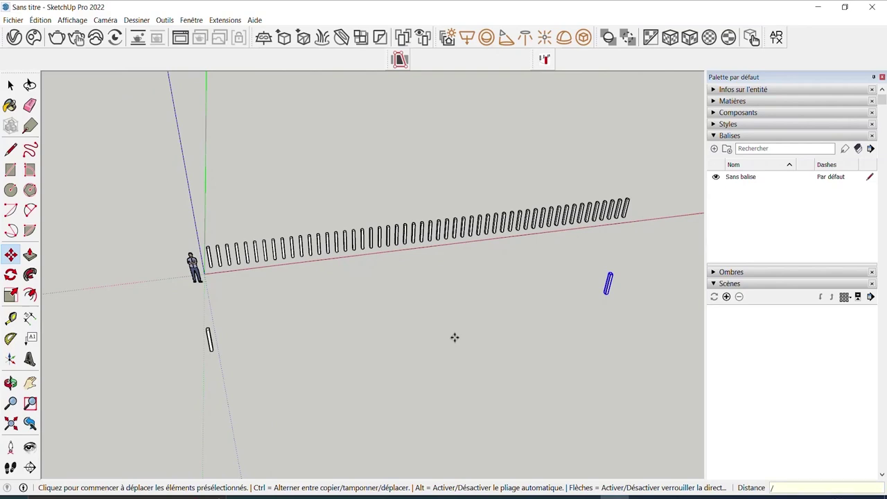
pyautogui.press('Return')
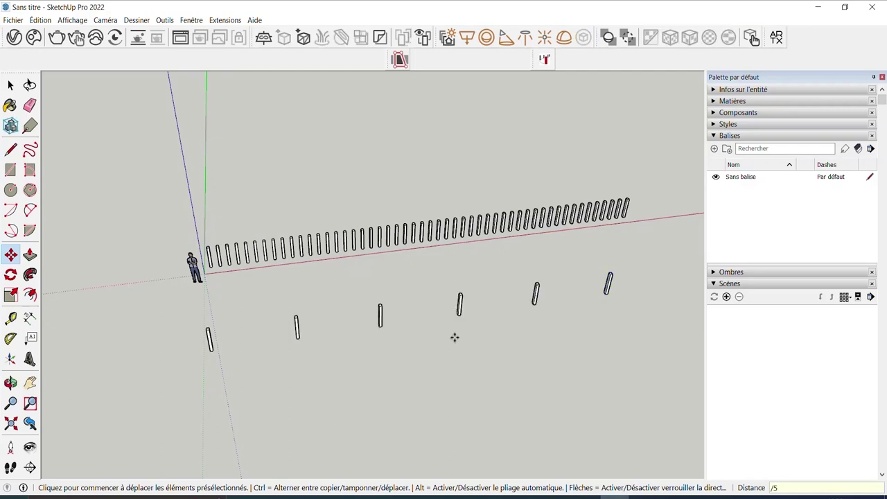
pyautogui.write('20')
pyautogui.press('Return')
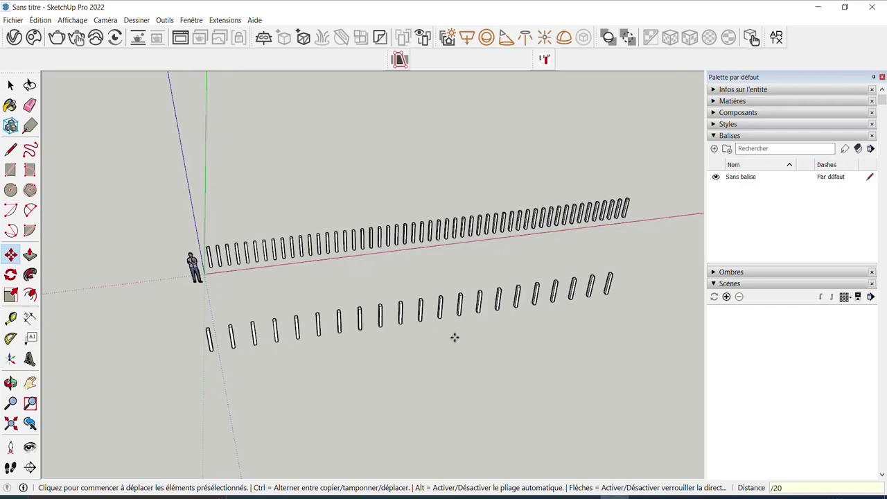
pyautogui.moveTo(494, 307); pyautogui.dragTo(528, 262, button='middle')
pyautogui.press('space')
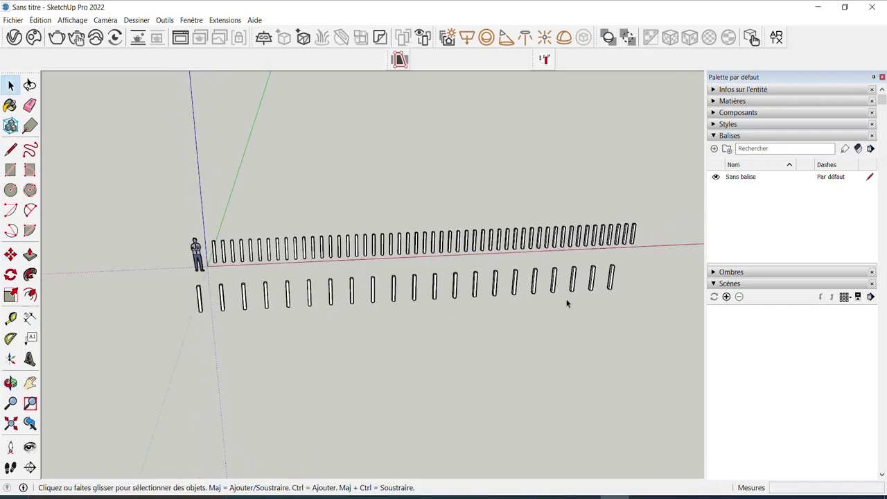
# Draw a wavy freehand curve on the ground in front of the second post row
pyautogui.click(29, 150)
pyautogui.moveTo(264, 325)
pyautogui.mouseDown(button='middle')
pyautogui.moveTo(307, 366)
pyautogui.moveTo(315, 239)
pyautogui.mouseUp(button='middle')
pyautogui.moveTo(236, 345); pyautogui.dragTo(603, 292)
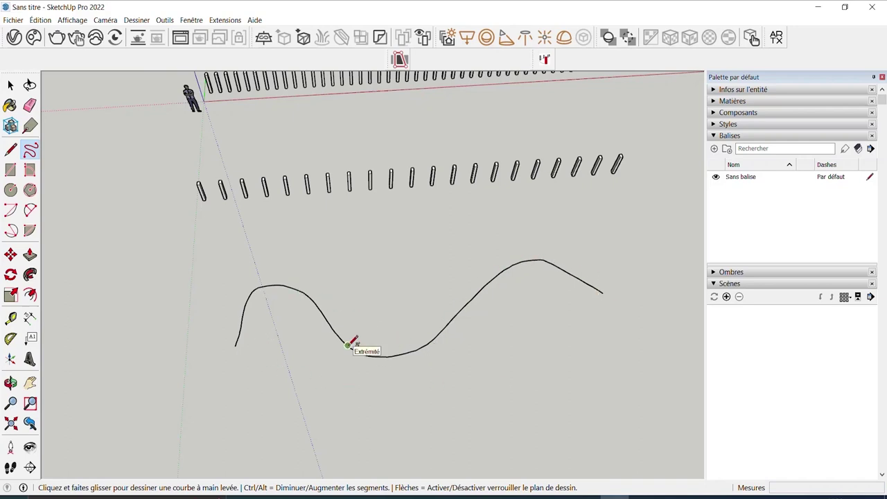
pyautogui.click(11, 85)
pyautogui.scroll(2, 142, 182)
pyautogui.scroll(2, 249, 201)
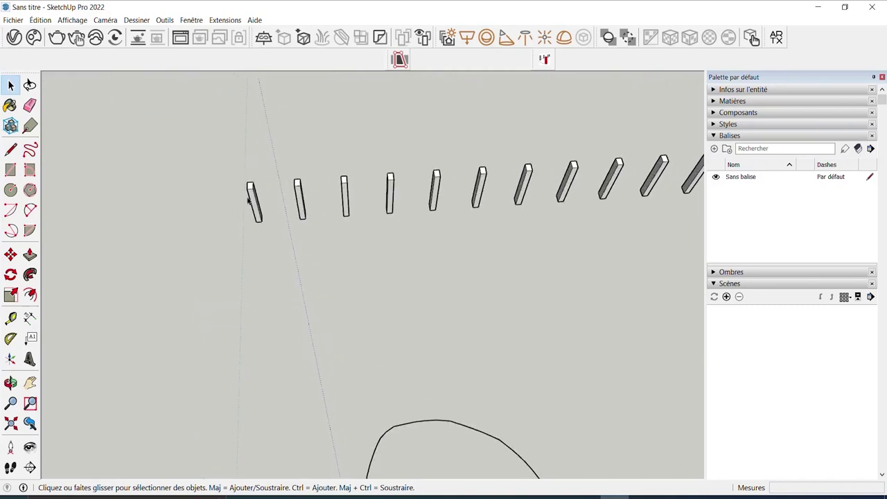
# Start copying a second-row post, cancel it, and orbit to inspect the curve and both rows
pyautogui.click(252, 201)
pyautogui.press('m')
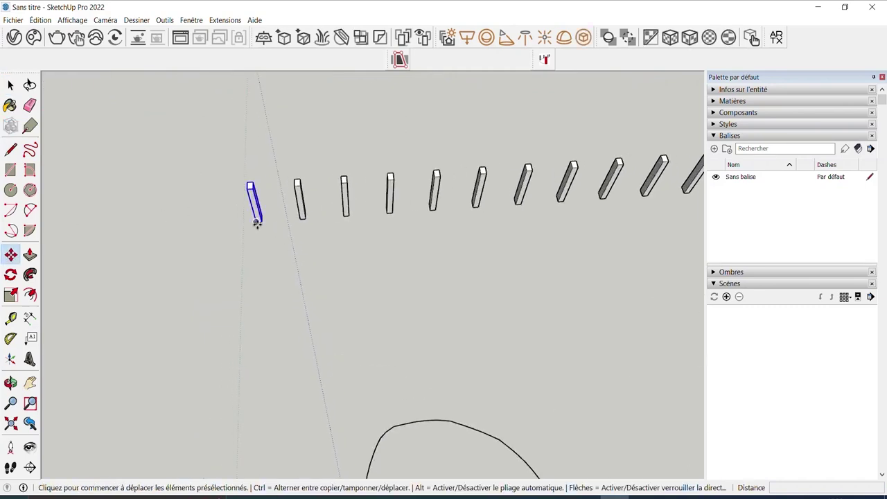
pyautogui.press('ctrl')
pyautogui.click(254, 213)
pyautogui.press('Escape')
pyautogui.scroll(-3, 309, 333)
pyautogui.press('space')
pyautogui.scroll(3, 418, 291)
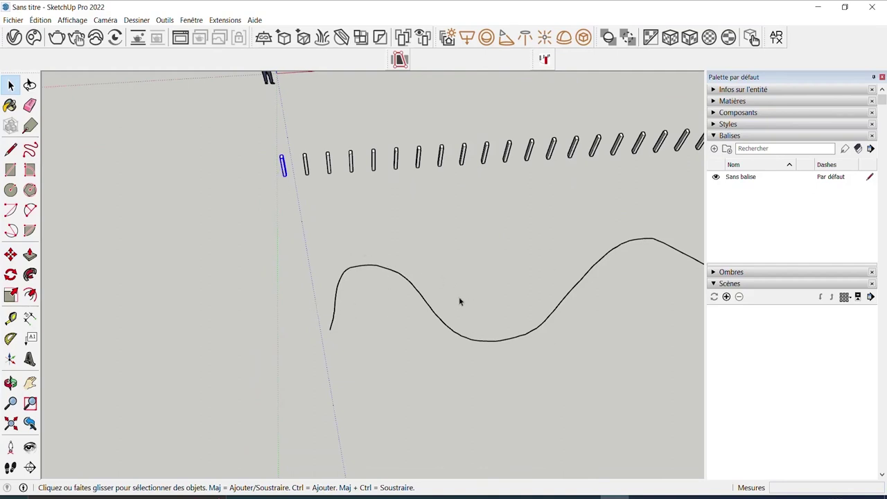
pyautogui.moveTo(459, 302); pyautogui.dragTo(463, 252, button='middle')
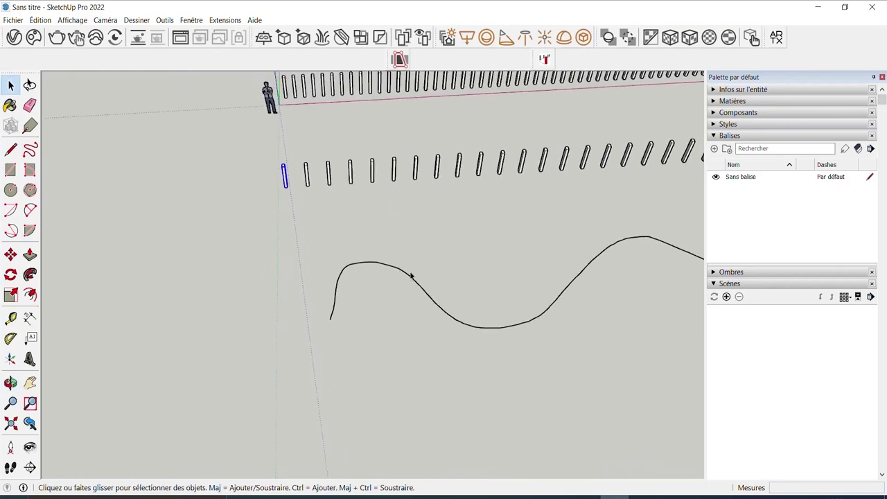
pyautogui.moveTo(410, 276); pyautogui.dragTo(283, 254, button='middle')
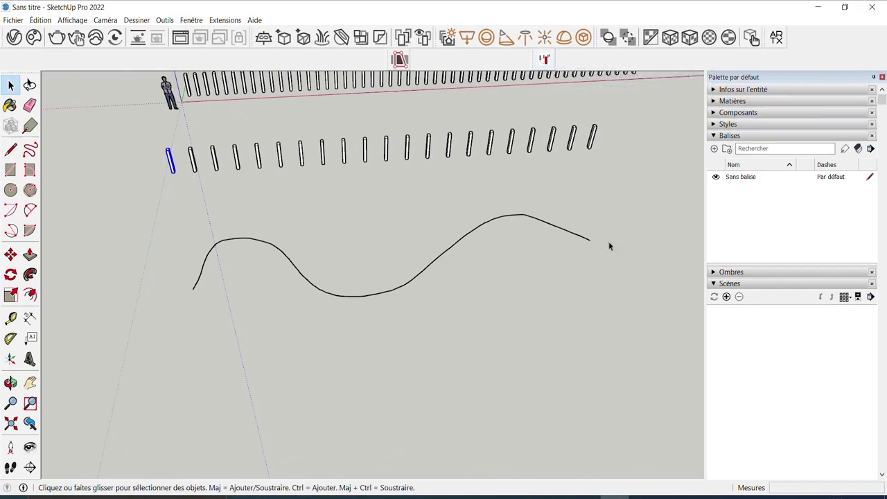
pyautogui.click(480, 177)
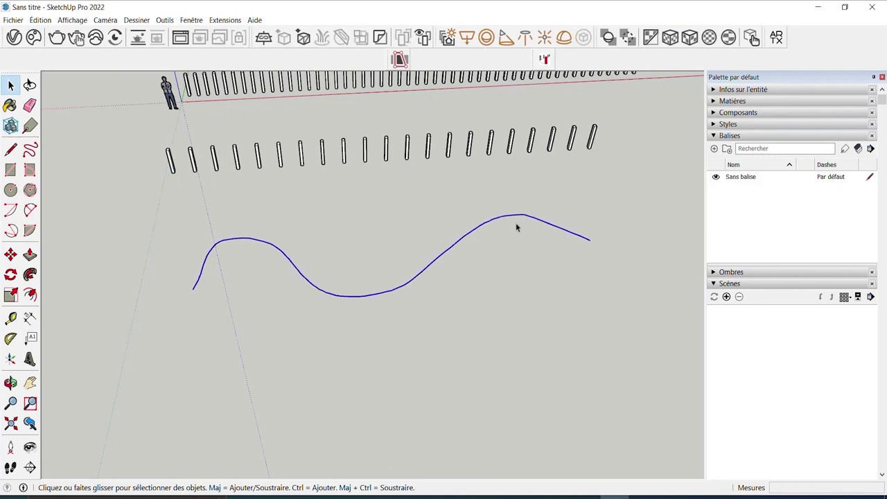
pyautogui.click(544, 59)
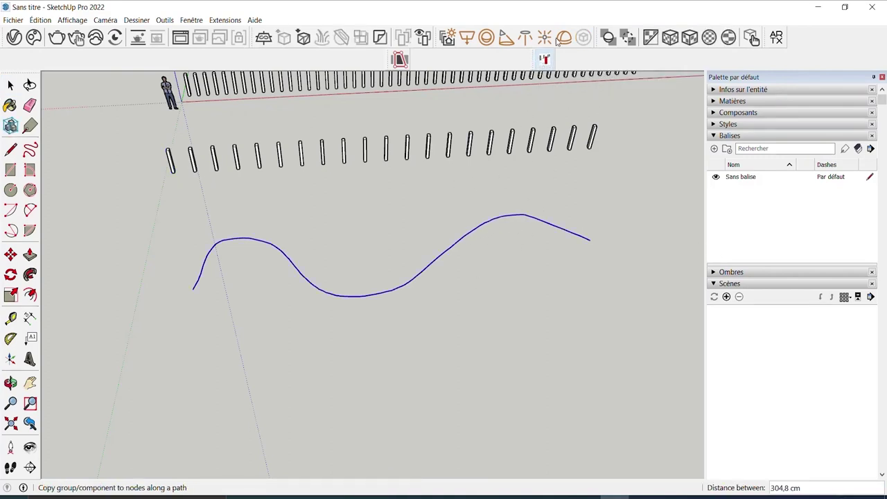
pyautogui.click(178, 152)
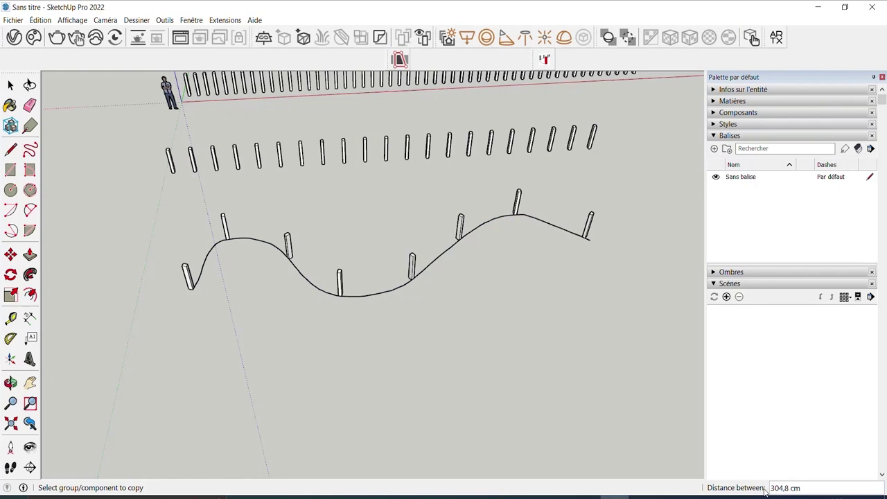
pyautogui.write('20')
pyautogui.press('Return')
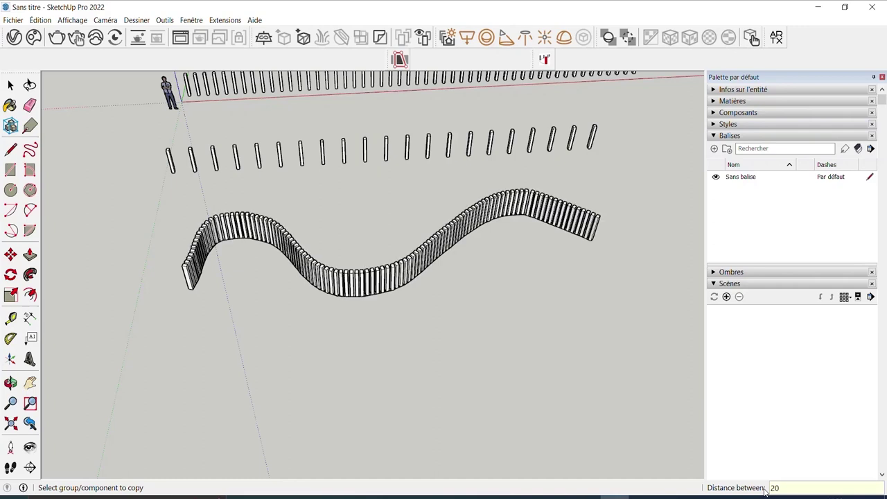
pyautogui.write('100')
pyautogui.press('Return')
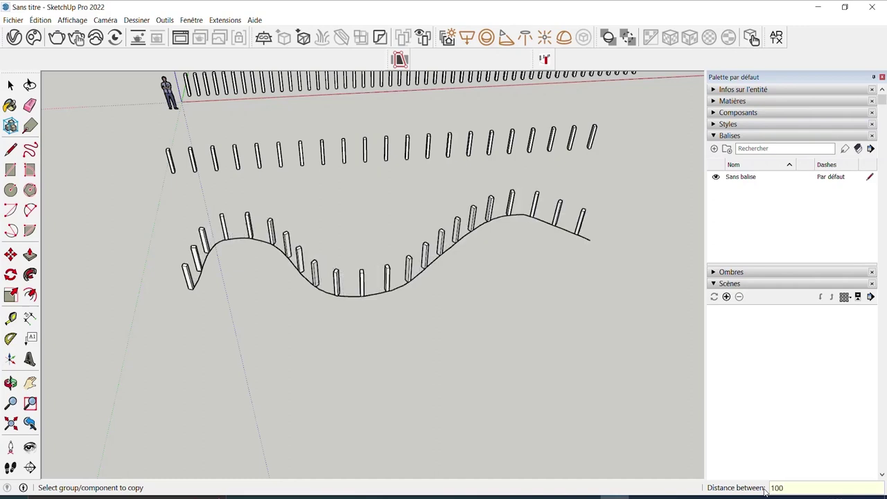
pyautogui.press('Escape')
# Select the wavy curve and copy the post along it with the path-copy extension at 75 cm spacing
pyautogui.press('space')
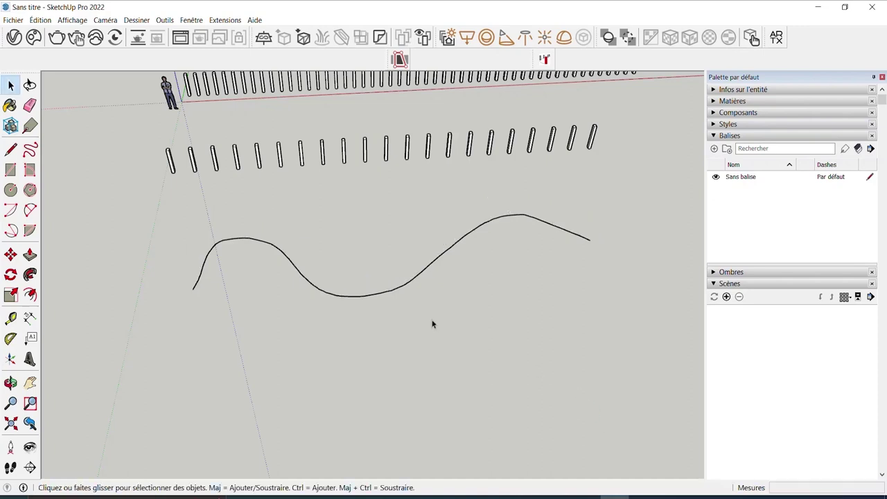
pyautogui.click(329, 296)
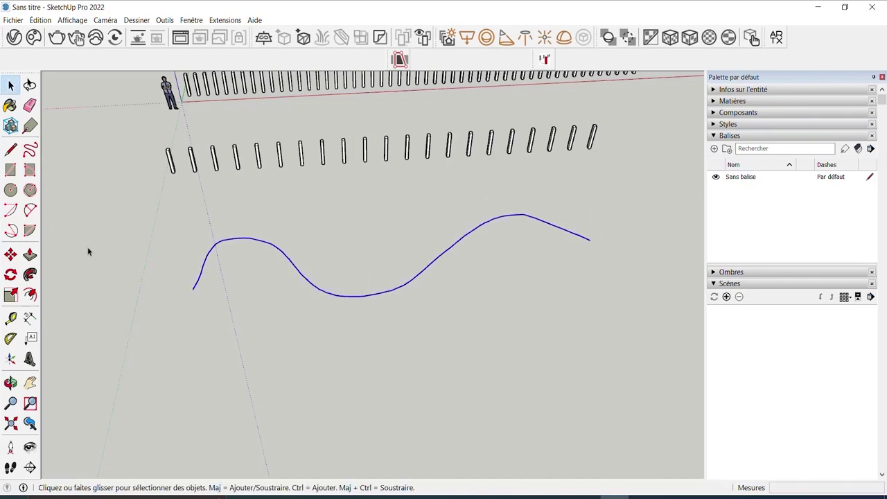
pyautogui.click(544, 59)
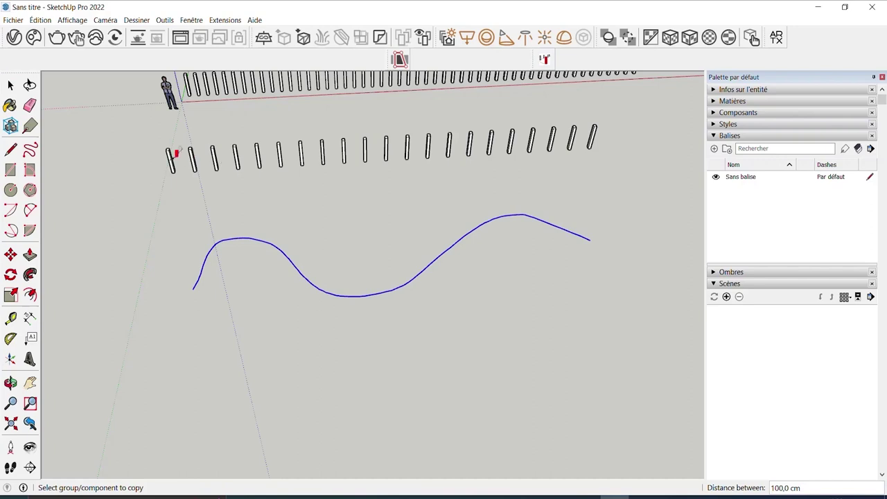
pyautogui.click(176, 154)
pyautogui.write('7')
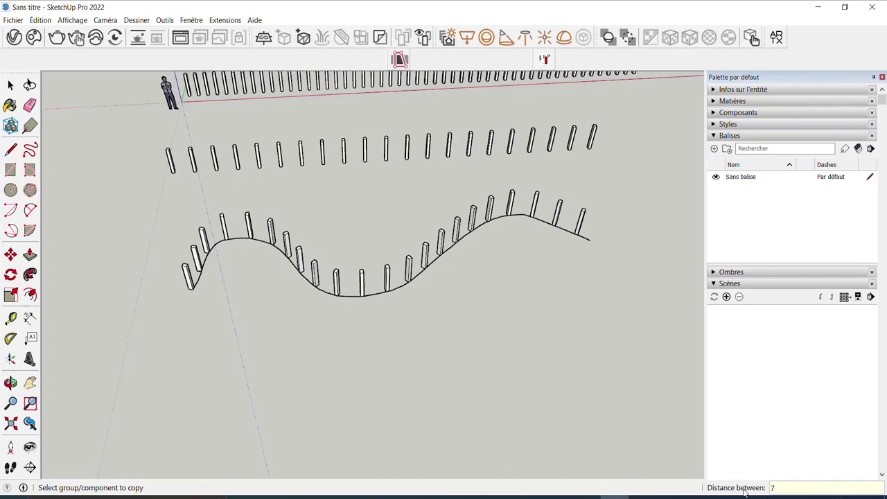
pyautogui.write('5')
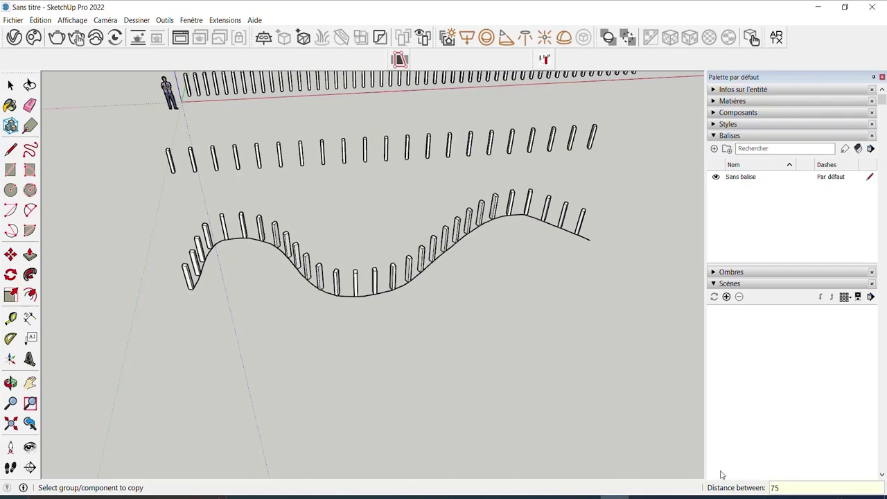
pyautogui.scroll(3, 254, 307)
pyautogui.moveTo(254, 307)
pyautogui.mouseDown(button='middle')
pyautogui.moveTo(206, 199)
pyautogui.moveTo(234, 305)
pyautogui.moveTo(435, 424)
pyautogui.moveTo(351, 429)
pyautogui.mouseUp(button='middle')
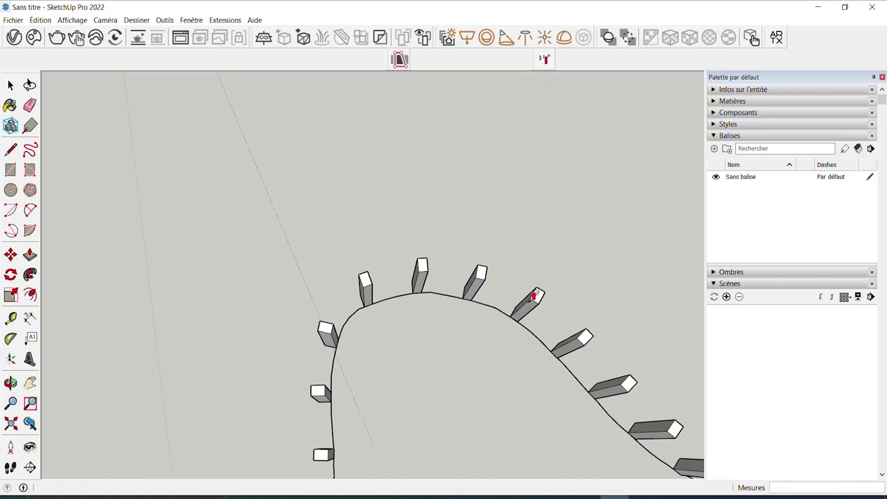
pyautogui.moveTo(386, 274)
pyautogui.mouseDown(button='middle')
pyautogui.moveTo(353, 382)
pyautogui.moveTo(362, 321)
pyautogui.moveTo(338, 313)
pyautogui.mouseUp(button='middle')
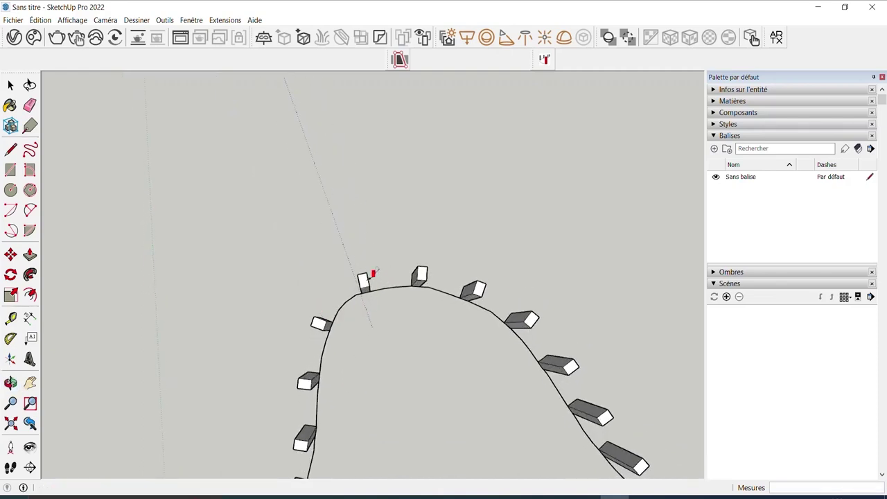
pyautogui.moveTo(442, 262)
pyautogui.mouseDown(button='middle')
pyautogui.moveTo(348, 234)
pyautogui.moveTo(294, 400)
pyautogui.moveTo(307, 138)
pyautogui.moveTo(516, 317)
pyautogui.mouseUp(button='middle')
pyautogui.moveTo(517, 317)
pyautogui.mouseDown()
pyautogui.moveTo(703, 321)
pyautogui.moveTo(606, 263)
pyautogui.moveTo(352, 327)
pyautogui.moveTo(407, 345)
pyautogui.mouseUp()
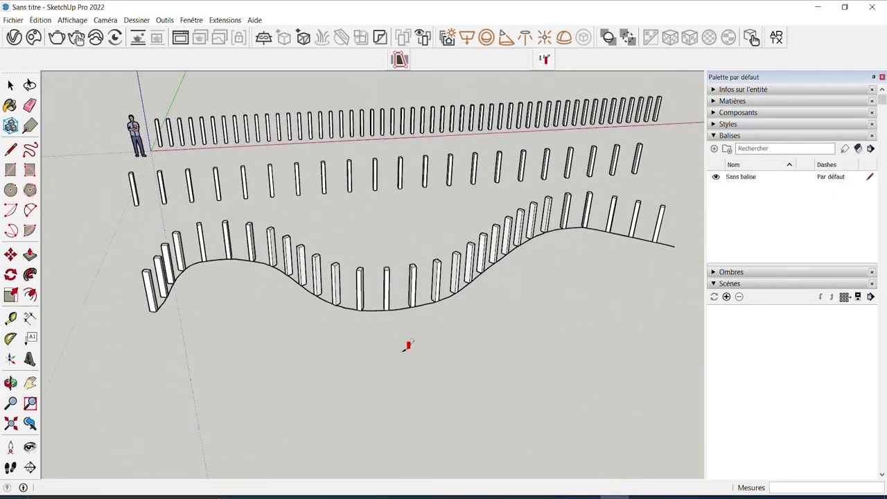
pyautogui.scroll(-3, 340, 287)
pyautogui.scroll(-2, 315, 257)
pyautogui.click(11, 84)
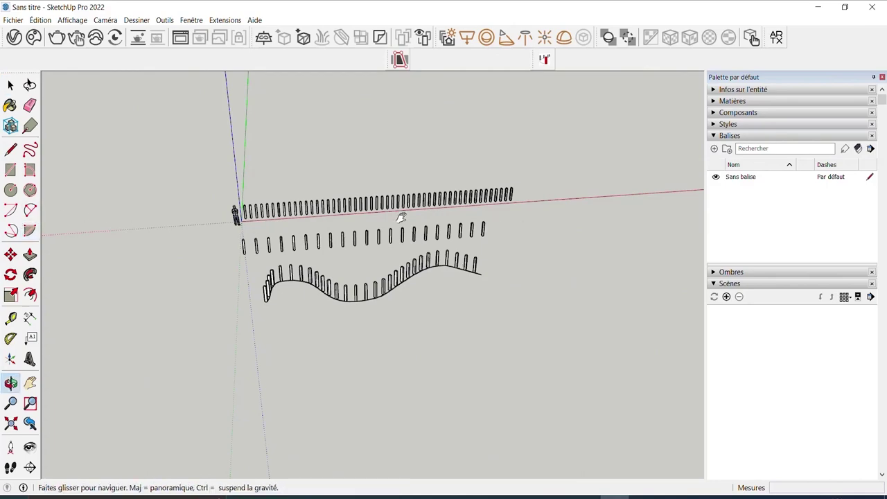
pyautogui.moveTo(406, 212); pyautogui.dragTo(429, 225, button='middle')
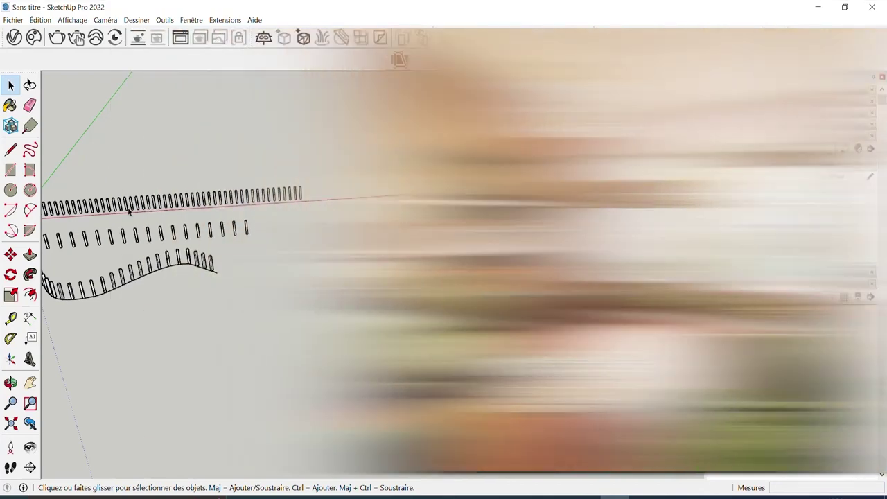
pyautogui.press('r')
pyautogui.moveTo(313, 260); pyautogui.dragTo(149, 188, button='middle')
# Draw a small ground rectangle beside the rows and push/pull it into a tall post
pyautogui.press('space')
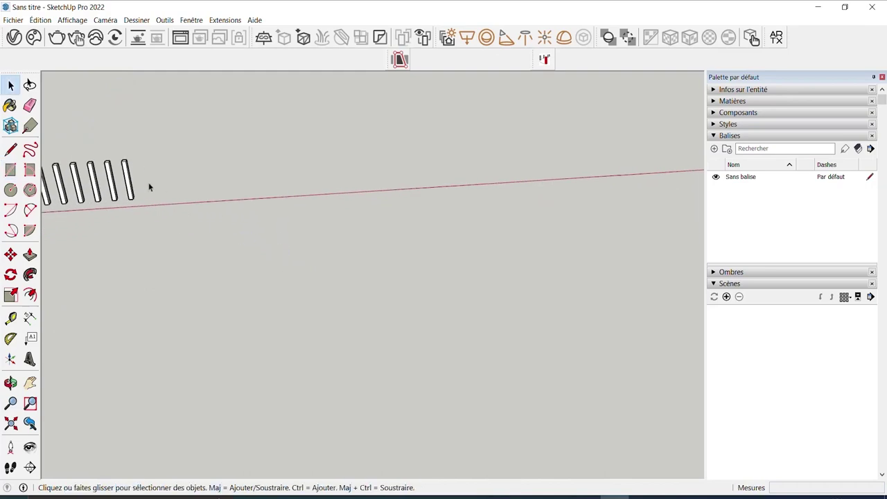
pyautogui.click(130, 180)
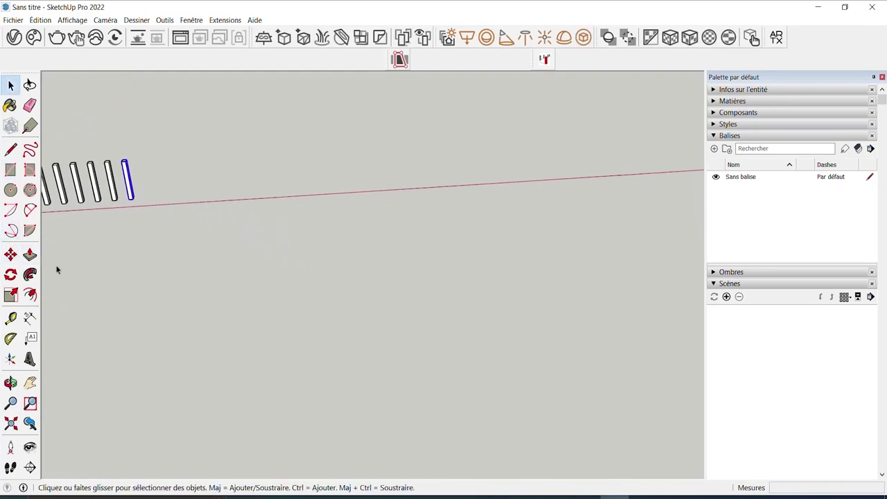
pyautogui.click(10, 169)
pyautogui.click(281, 285)
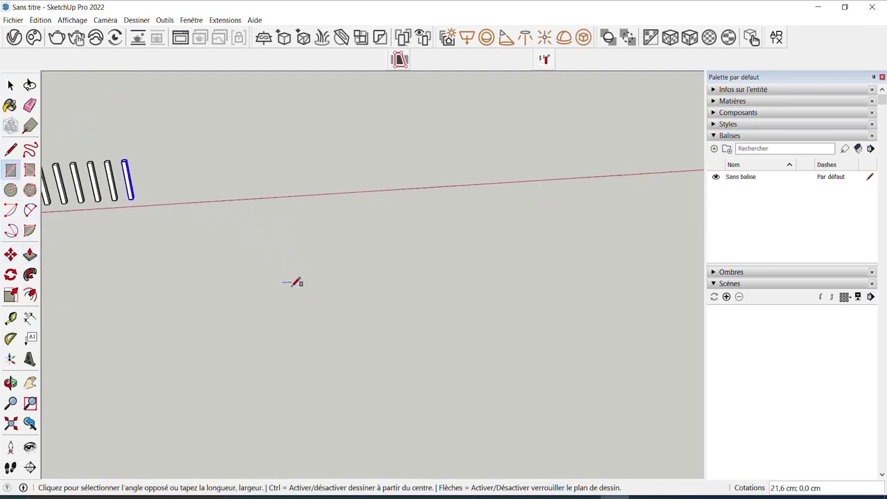
pyautogui.scroll(1, 290, 283)
pyautogui.click(292, 291)
pyautogui.click(30, 255)
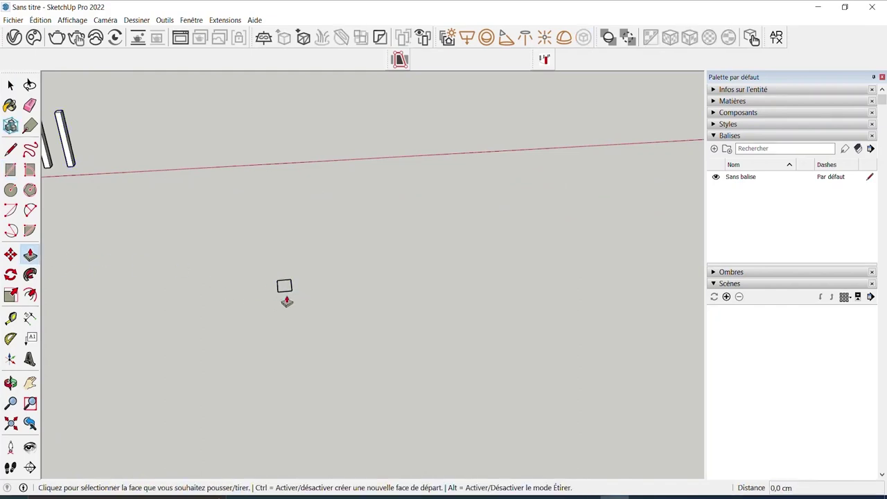
pyautogui.click(284, 285)
pyautogui.click(298, 128)
pyautogui.scroll(-3, 330, 184)
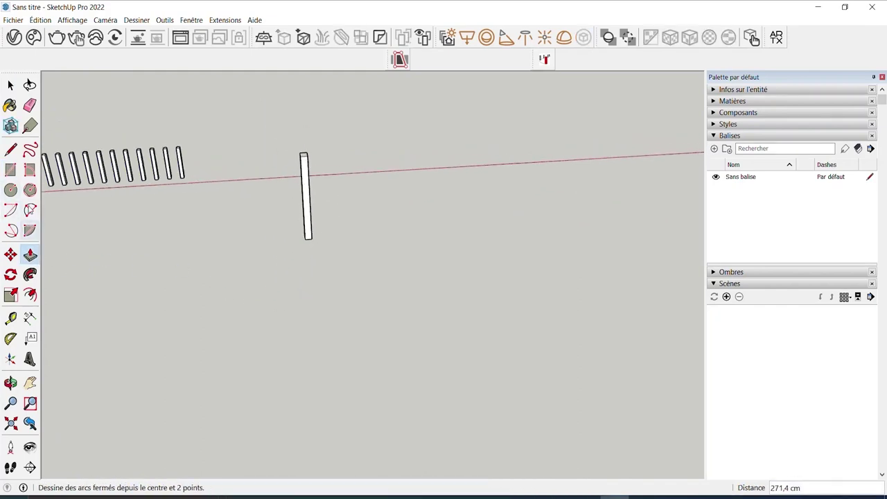
# Select the whole new box and turn it into a group
pyautogui.click(10, 85)
pyautogui.tripleClick(309, 214)
pyautogui.rightClick(309, 209)
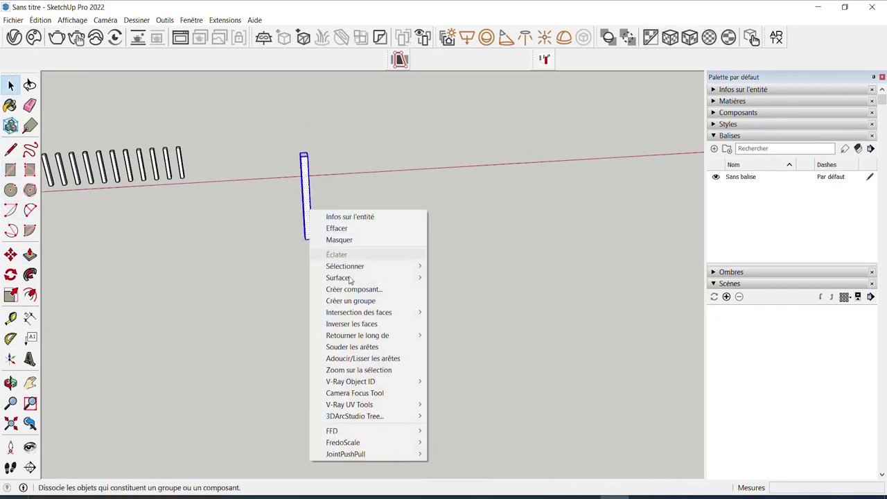
pyautogui.click(337, 300)
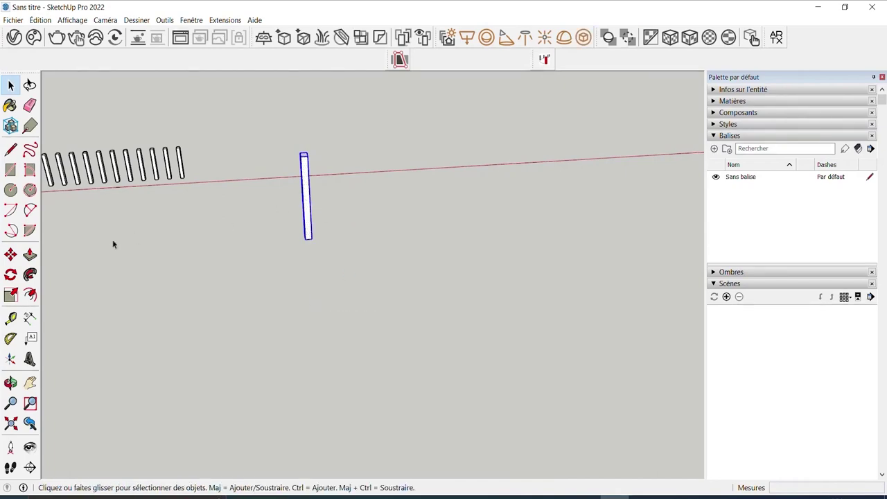
pyautogui.click(11, 255)
# Open a middle-row post component for editing and orbit to look down onto its top
pyautogui.press('space')
pyautogui.moveTo(150, 157)
pyautogui.mouseDown(button='middle')
pyautogui.moveTo(547, 188)
pyautogui.moveTo(217, 326)
pyautogui.moveTo(576, 261)
pyautogui.mouseUp(button='middle')
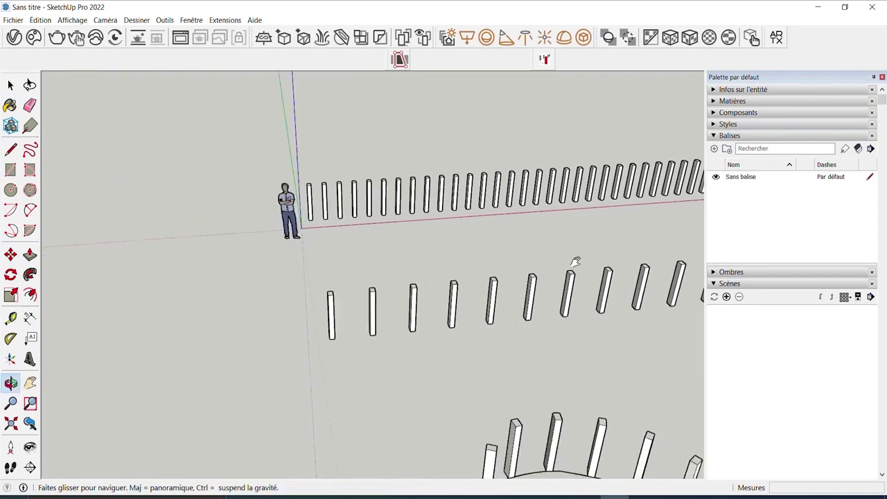
pyautogui.scroll(3, 369, 304)
pyautogui.click(369, 305)
pyautogui.doubleClick(369, 305)
pyautogui.tripleClick(374, 308)
pyautogui.scroll(-2, 374, 309)
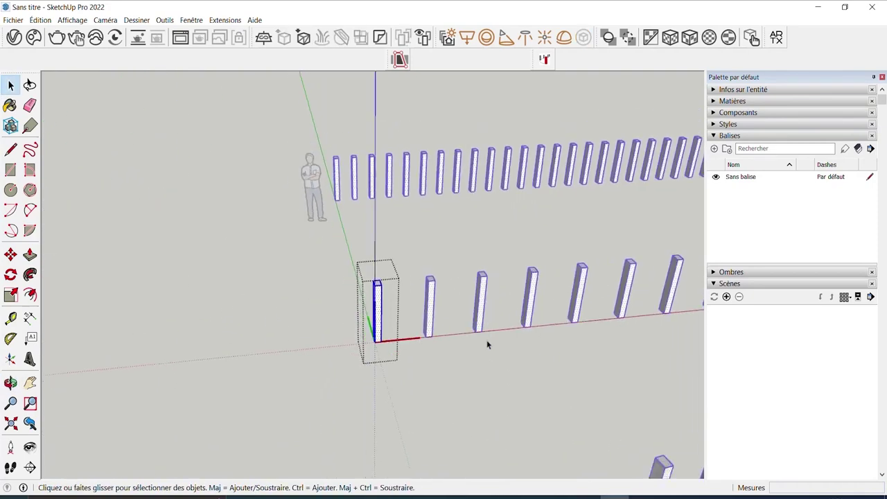
pyautogui.scroll(-2, 487, 344)
pyautogui.moveTo(529, 338)
pyautogui.mouseDown(button='middle')
pyautogui.moveTo(311, 182)
pyautogui.moveTo(478, 242)
pyautogui.moveTo(407, 191)
pyautogui.mouseUp(button='middle')
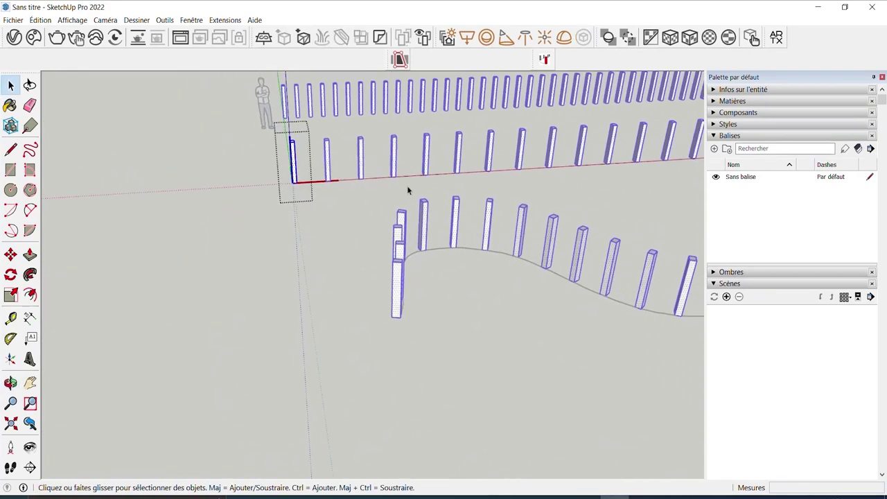
pyautogui.scroll(3, 283, 152)
pyautogui.scroll(3, 293, 145)
pyautogui.moveTo(294, 146); pyautogui.dragTo(297, 214, button='middle')
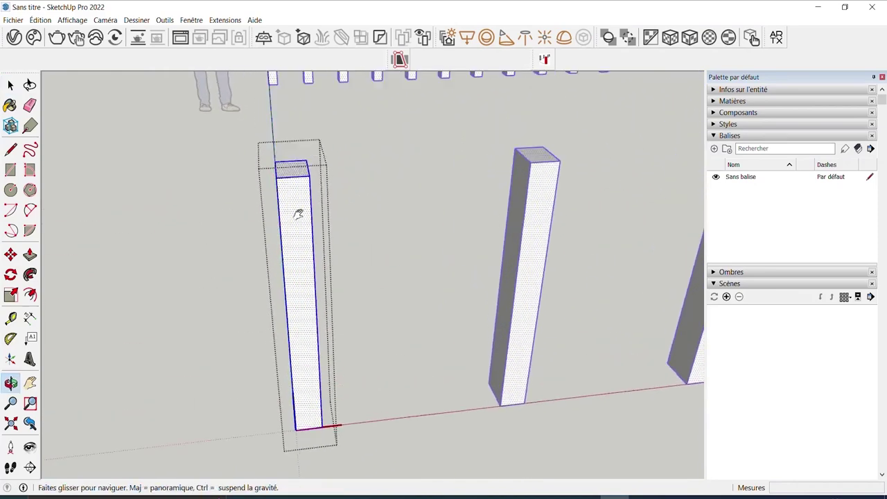
# Draw a small circle on the post's top and pull it upward into a thin cylindrical peg
pyautogui.click(11, 190)
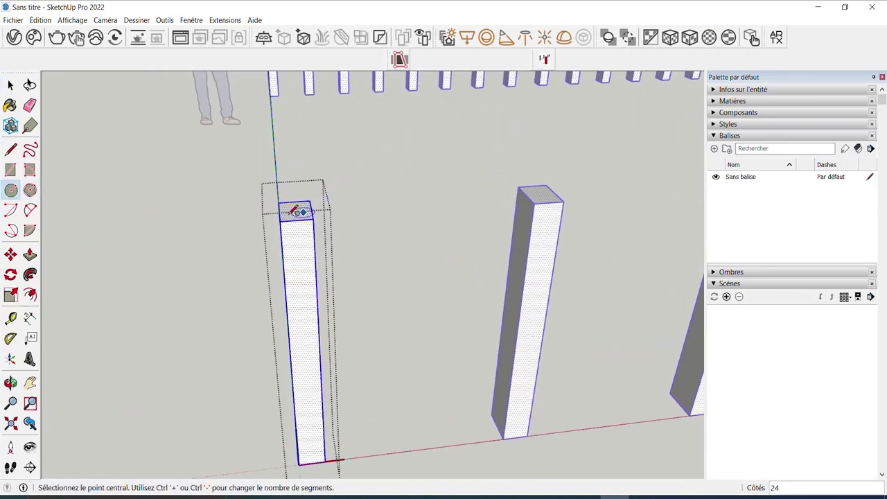
pyautogui.click(297, 211)
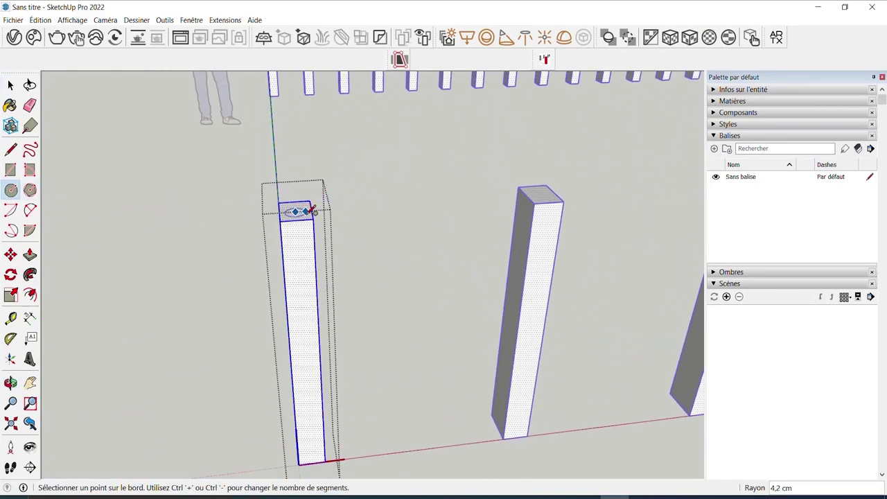
pyautogui.click(310, 210)
pyautogui.press('p')
pyautogui.click(297, 212)
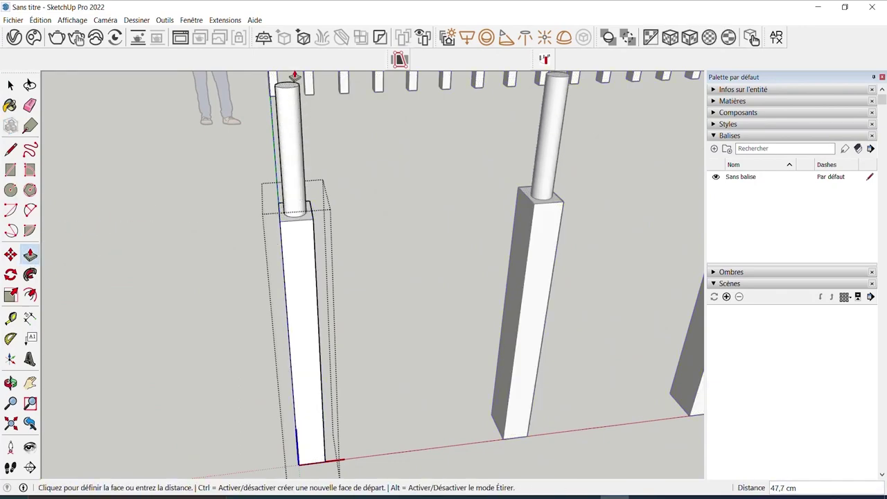
pyautogui.click(295, 75)
pyautogui.scroll(-3, 390, 234)
pyautogui.scroll(-2, 398, 243)
pyautogui.scroll(-2, 413, 267)
pyautogui.scroll(-2, 469, 314)
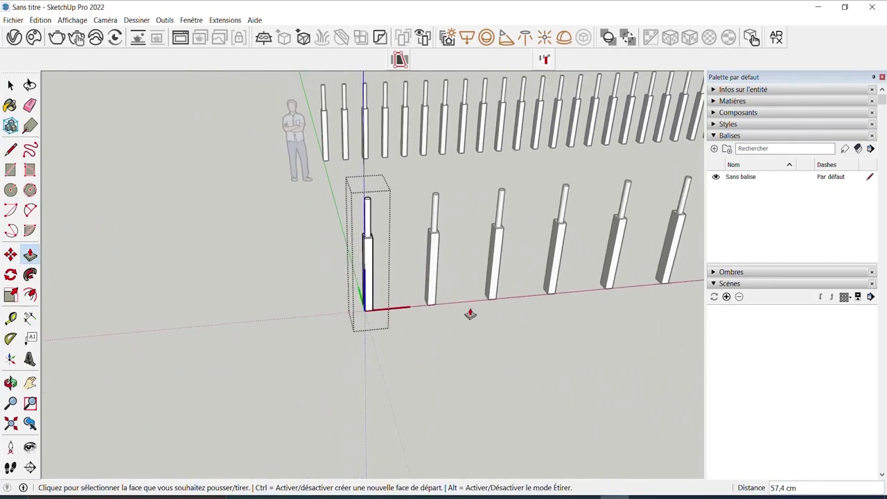
pyautogui.scroll(-2, 499, 320)
pyautogui.moveTo(531, 327)
pyautogui.mouseDown(button='middle')
pyautogui.moveTo(107, 162)
pyautogui.moveTo(406, 253)
pyautogui.moveTo(323, 200)
pyautogui.moveTo(437, 218)
pyautogui.moveTo(489, 242)
pyautogui.moveTo(272, 237)
pyautogui.moveTo(352, 224)
pyautogui.moveTo(186, 201)
pyautogui.mouseUp(button='middle')
pyautogui.press('space')
pyautogui.scroll(-3, 436, 218)
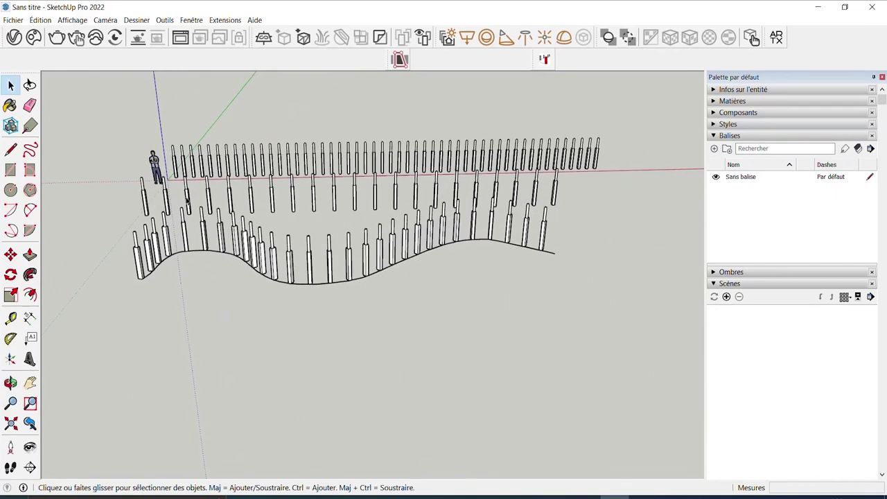
# Inside the standalone post's group, Push/Pull its top face up 125 cm
pyautogui.moveTo(604, 234)
pyautogui.mouseDown(button='middle')
pyautogui.moveTo(305, 281)
pyautogui.moveTo(247, 222)
pyautogui.mouseUp(button='middle')
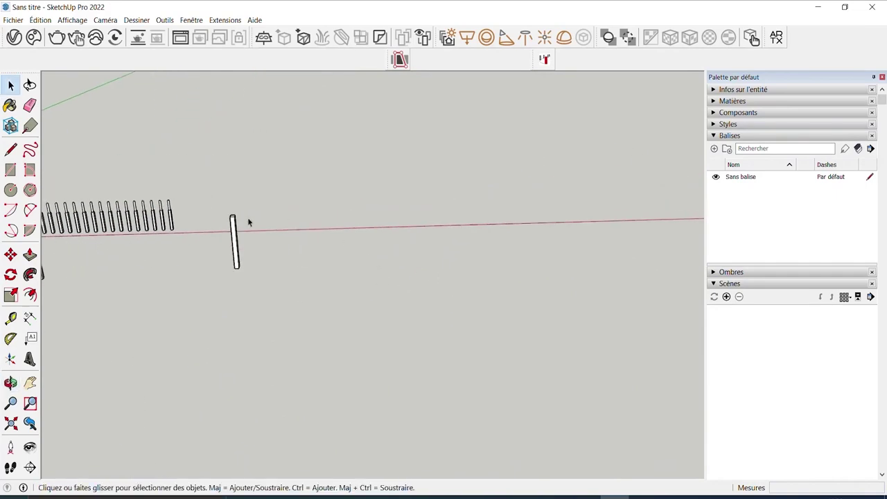
pyautogui.scroll(3, 218, 237)
pyautogui.click(217, 236)
pyautogui.rightClick(217, 236)
pyautogui.click(254, 146)
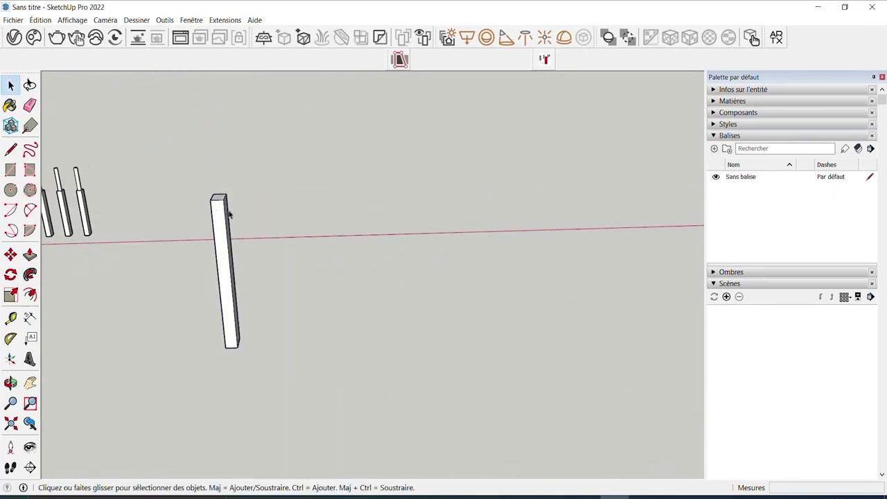
pyautogui.doubleClick(217, 208)
pyautogui.press('m')
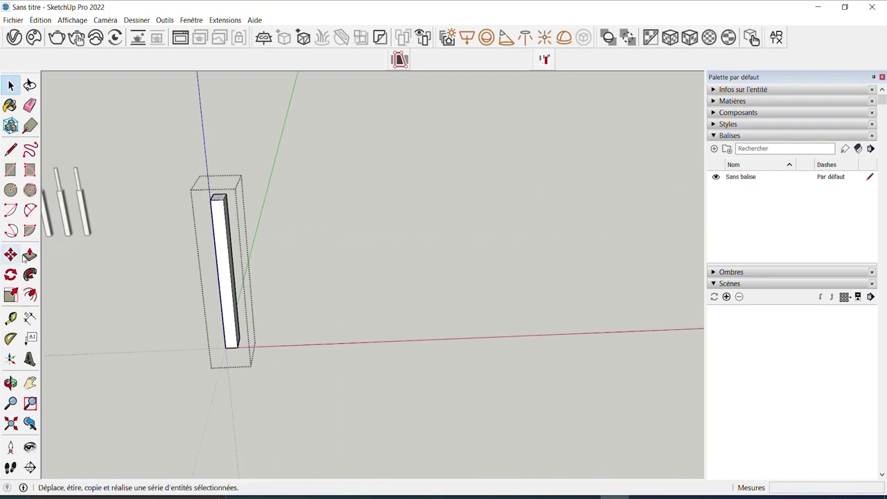
pyautogui.press('p')
pyautogui.moveTo(217, 202); pyautogui.dragTo(217, 120)
pyautogui.click(217, 120)
pyautogui.press('space')
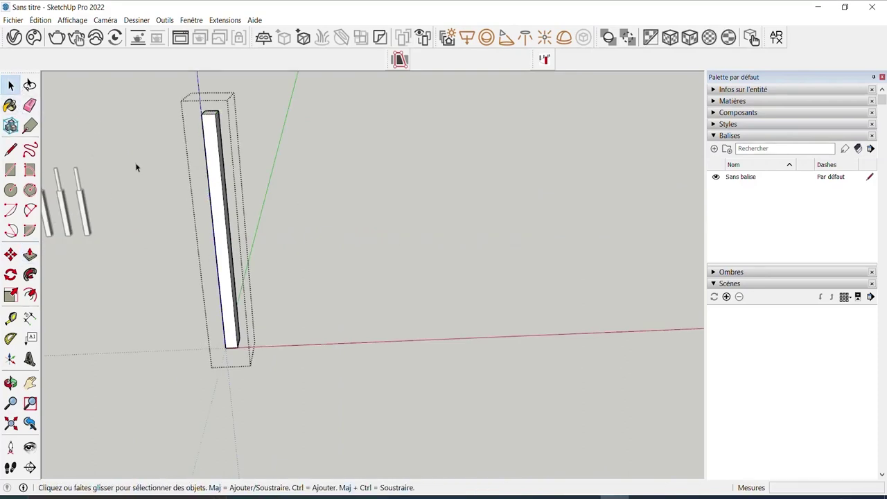
pyautogui.click(135, 166)
# Begin drawing a large wall rectangle beside the post
pyautogui.click(11, 170)
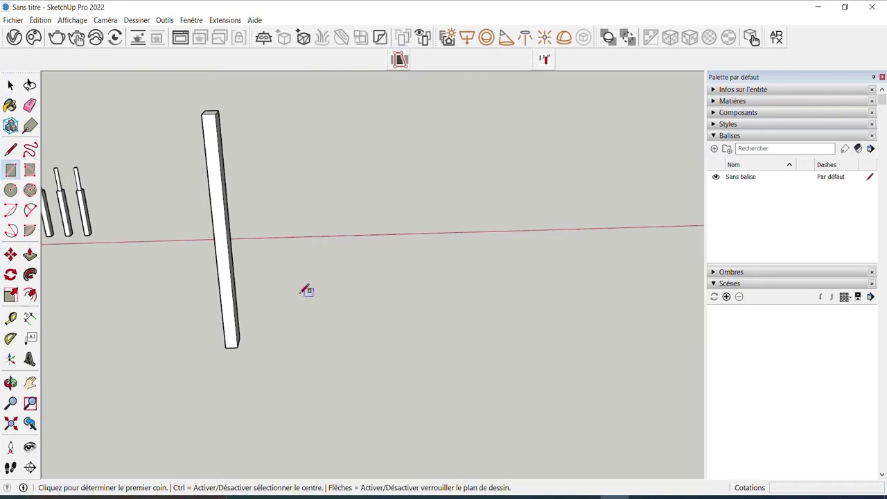
pyautogui.click(242, 258)
pyautogui.moveTo(527, 134)
pyautogui.mouseDown(button='middle')
pyautogui.moveTo(485, 169)
pyautogui.moveTo(525, 113)
pyautogui.moveTo(389, 230)
pyautogui.mouseUp(button='middle')
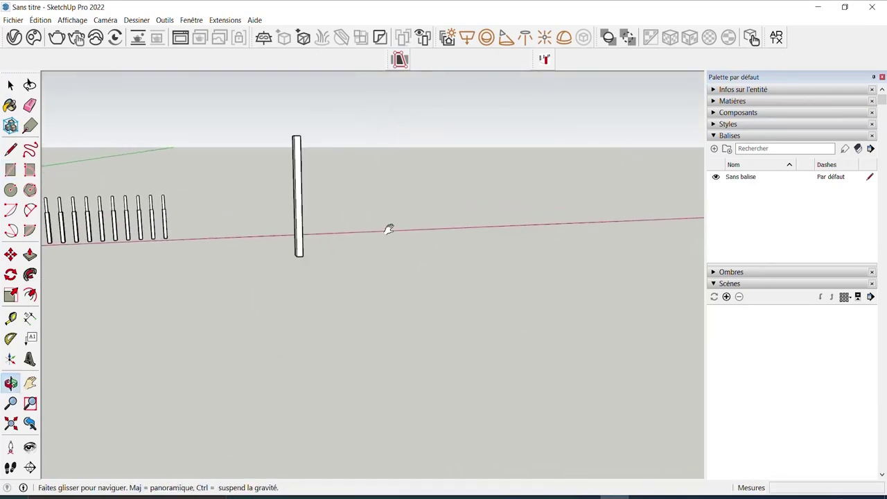
# Finish the wall face and cut a rectangular door opening down to the ground
pyautogui.click(632, 110)
pyautogui.press('space')
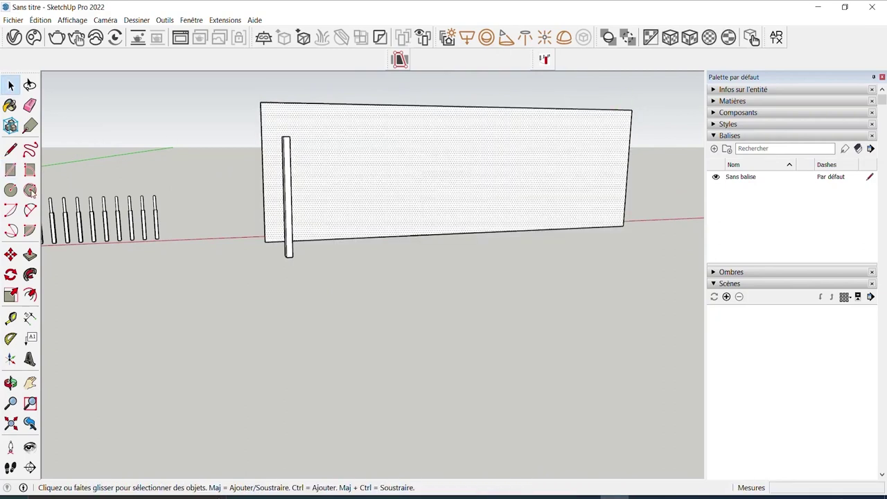
pyautogui.click(10, 169)
pyautogui.click(320, 239)
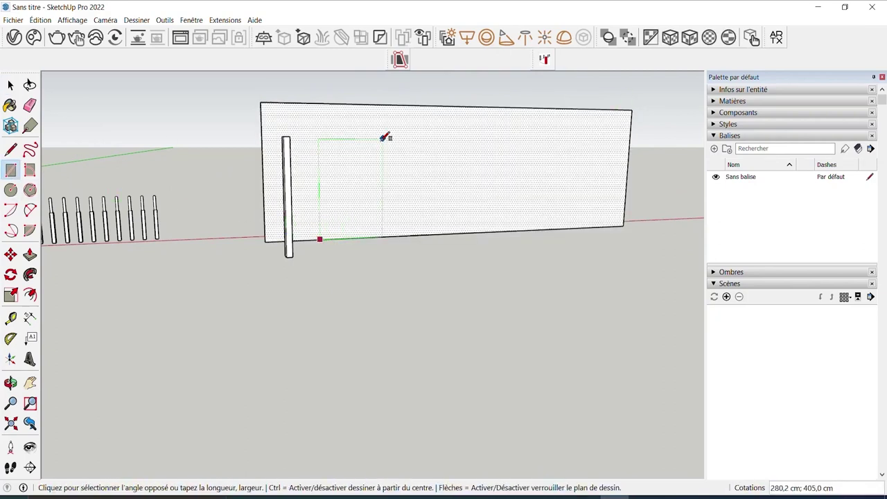
pyautogui.click(373, 143)
pyautogui.press('space')
pyautogui.press('Delete')
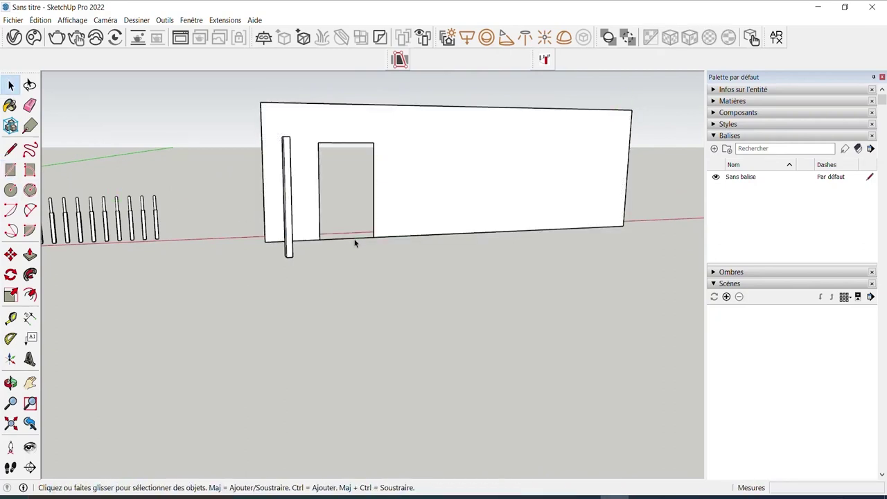
pyautogui.press('Delete')
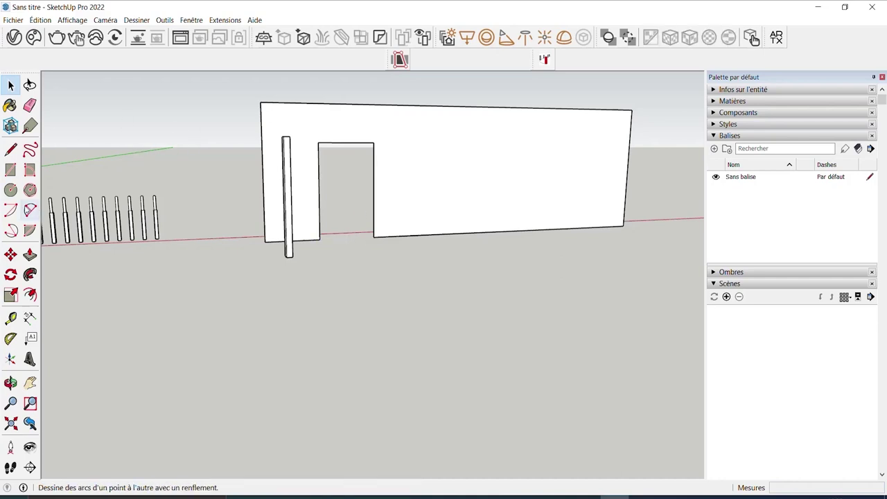
# Add a semicircular arch across the door top and delete the straight edge beneath it
pyautogui.click(29, 209)
pyautogui.click(318, 142)
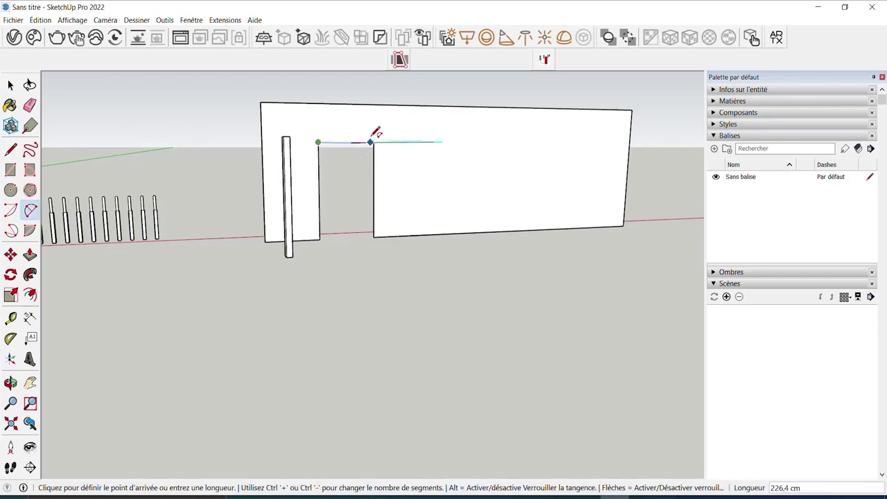
pyautogui.click(374, 142)
pyautogui.click(347, 123)
pyautogui.press('space')
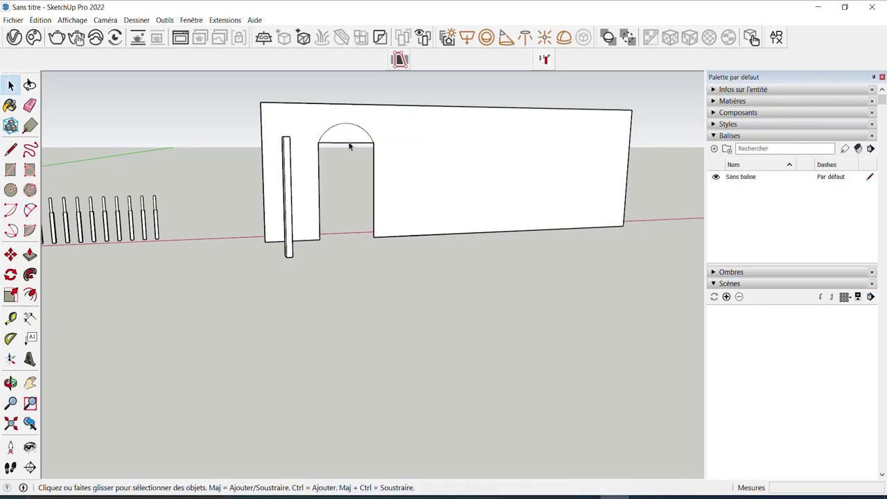
pyautogui.click(350, 143)
pyautogui.press('Delete')
# Draw a rectangular window on the wall to the right of the arched door
pyautogui.press('r')
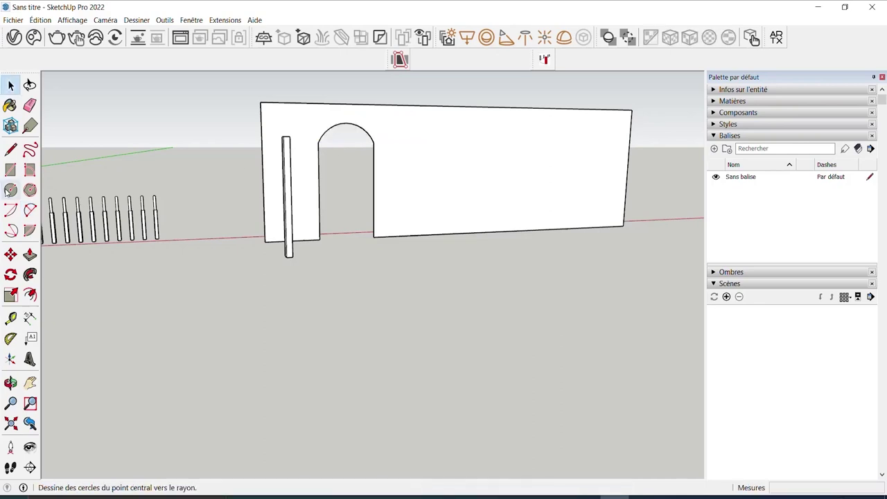
pyautogui.click(418, 142)
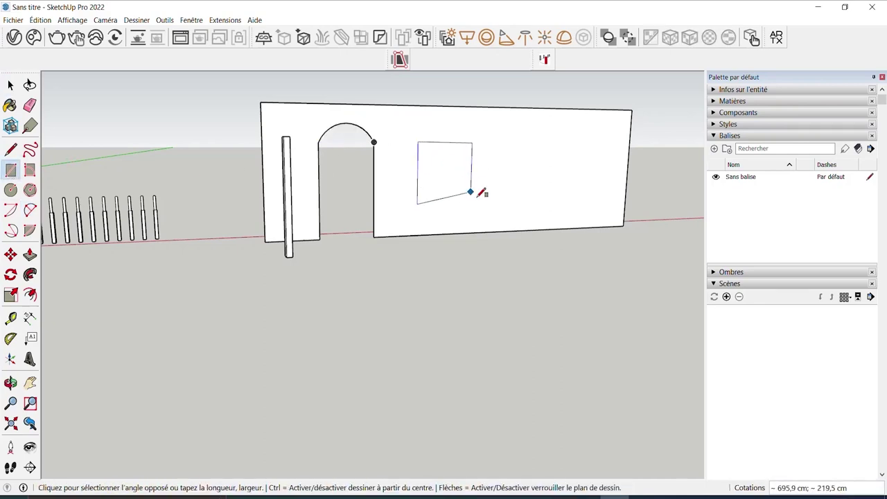
pyautogui.moveTo(480, 181); pyautogui.dragTo(432, 143, button='middle')
pyautogui.press('Escape')
pyautogui.click(376, 139)
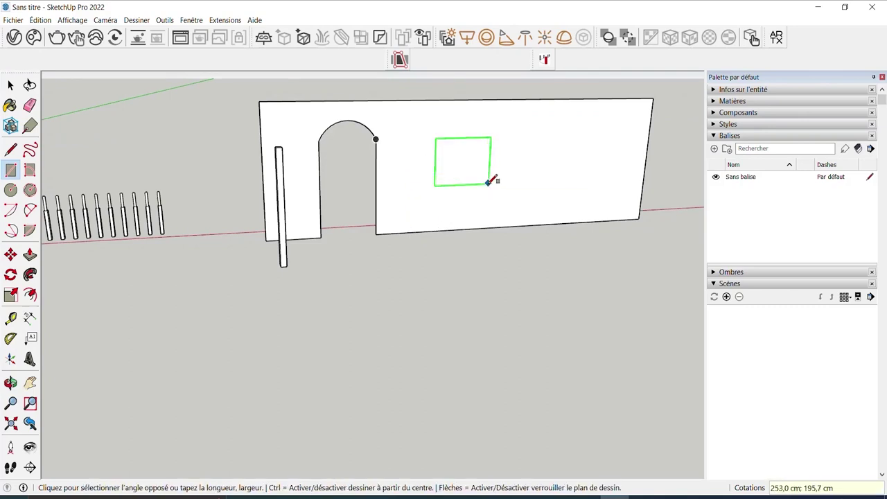
pyautogui.click(499, 184)
pyautogui.click(473, 175)
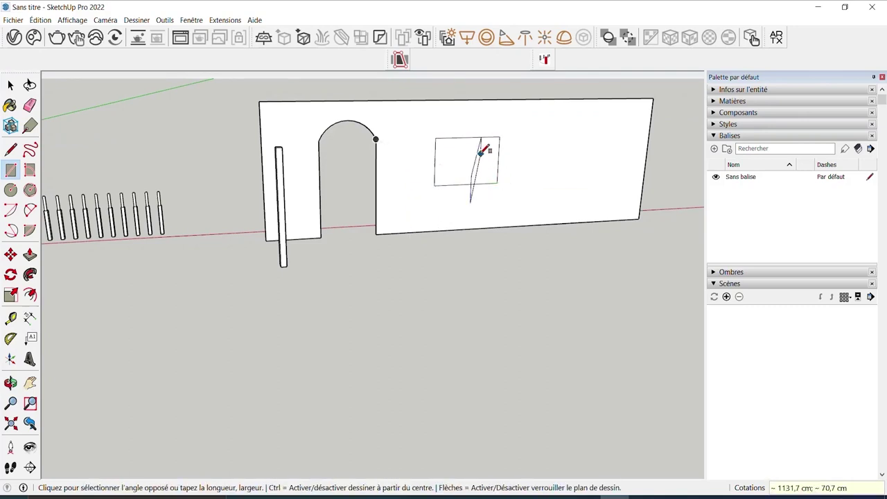
pyautogui.press('Escape')
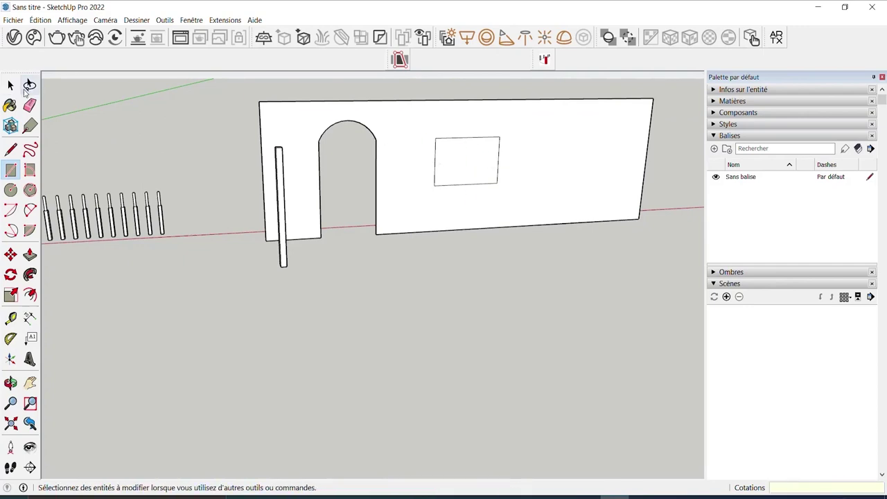
# Copy the window rectangle further right along the wall with Move and Ctrl
pyautogui.click(10, 85)
pyautogui.click(446, 158)
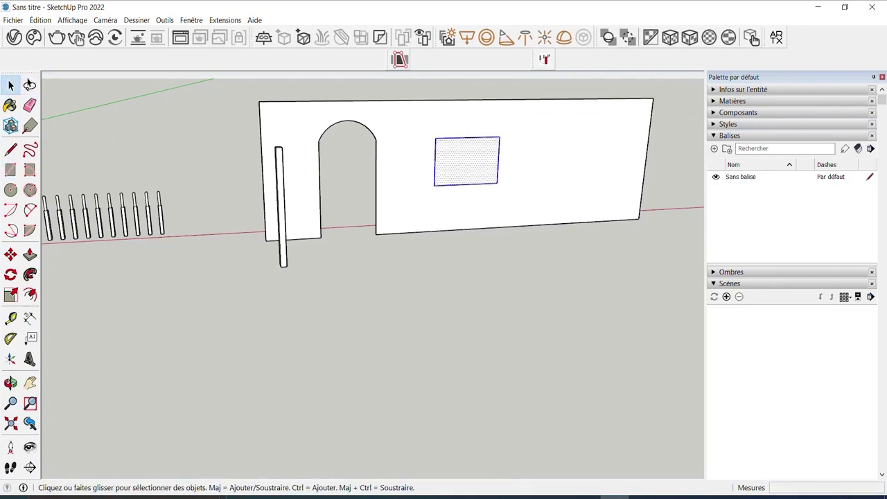
pyautogui.click(10, 254)
pyautogui.press('ctrl')
pyautogui.click(432, 186)
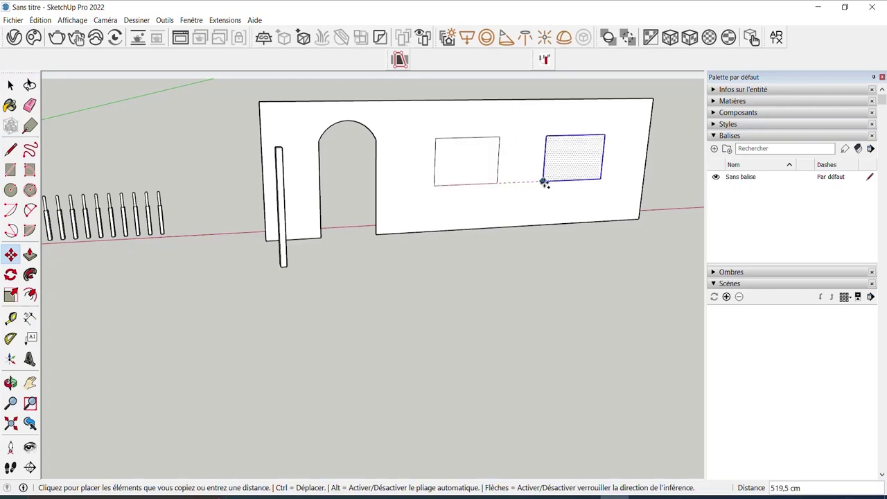
pyautogui.click(544, 182)
# Delete both window faces to open them, then select the wall face
pyautogui.press('space')
pyautogui.click(466, 166)
pyautogui.press('Delete')
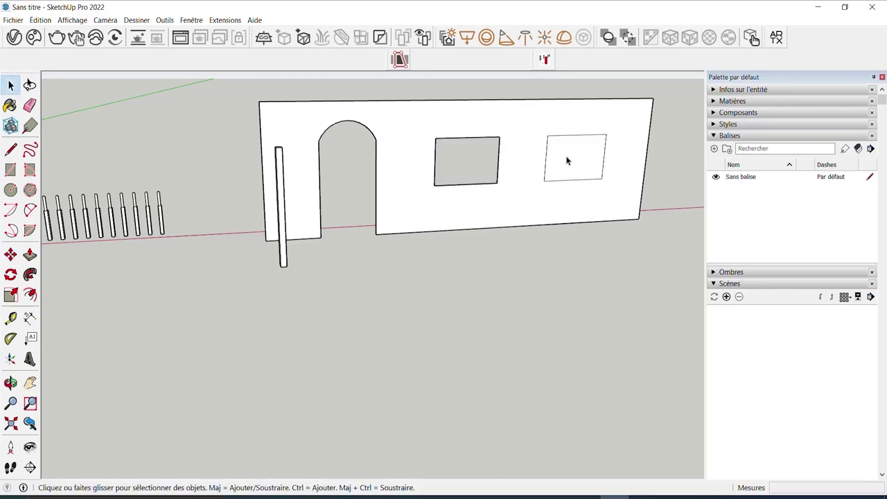
pyautogui.click(567, 159)
pyautogui.press('Delete')
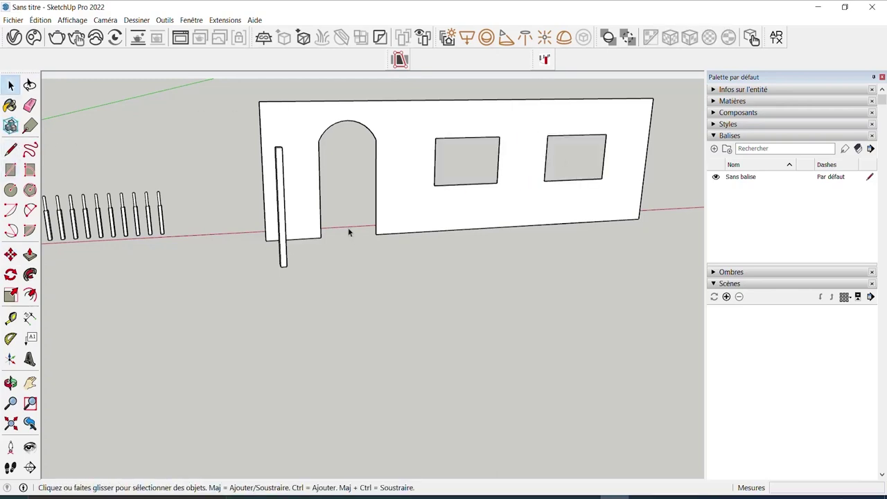
pyautogui.click(347, 195)
# Scale the lone post taller by dragging its top handle up past the wall
pyautogui.click(279, 205)
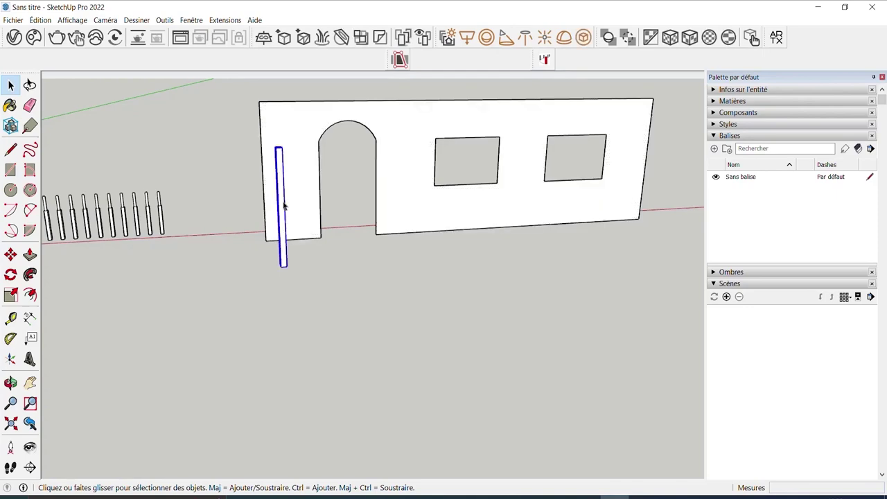
pyautogui.moveTo(287, 198)
pyautogui.mouseDown(button='middle')
pyautogui.moveTo(499, 232)
pyautogui.moveTo(291, 279)
pyautogui.mouseUp(button='middle')
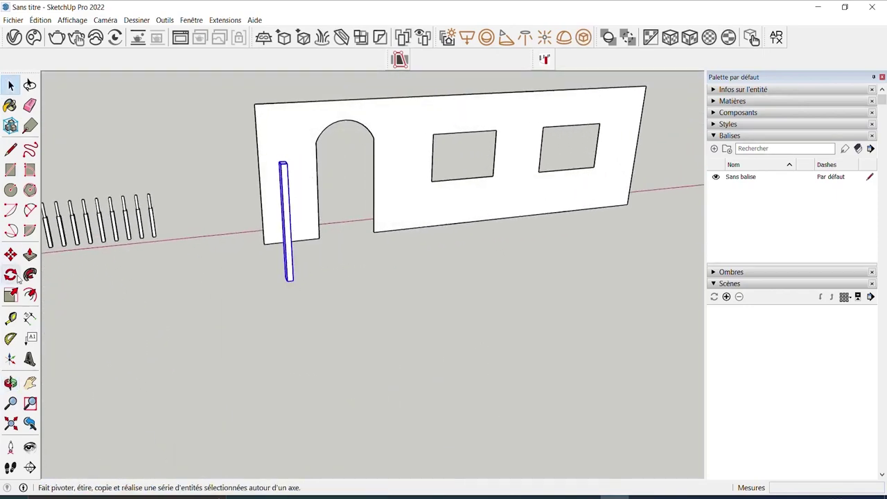
pyautogui.click(10, 295)
pyautogui.scroll(3, 267, 208)
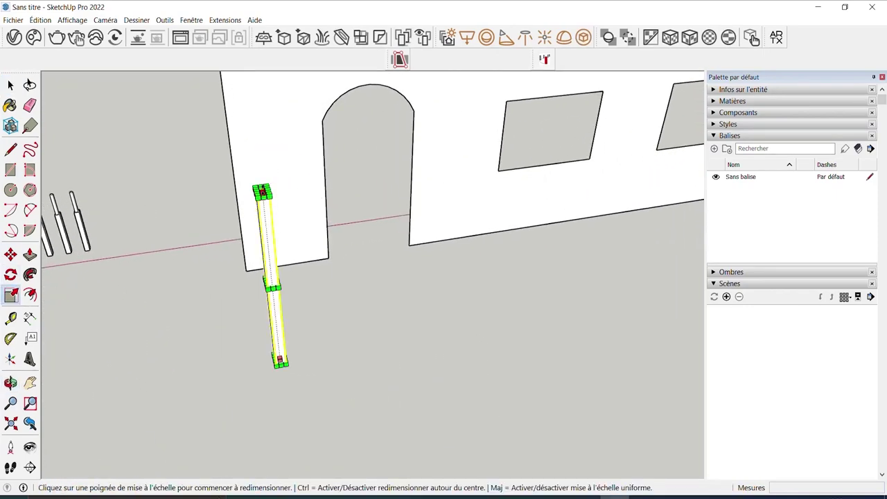
pyautogui.click(264, 195)
pyautogui.scroll(-2, 269, 145)
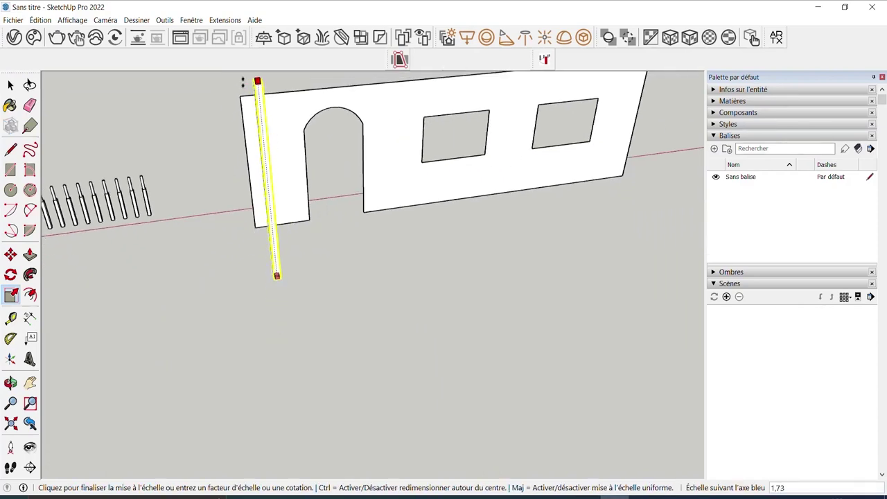
pyautogui.click(246, 82)
pyautogui.click(277, 276)
pyautogui.click(278, 296)
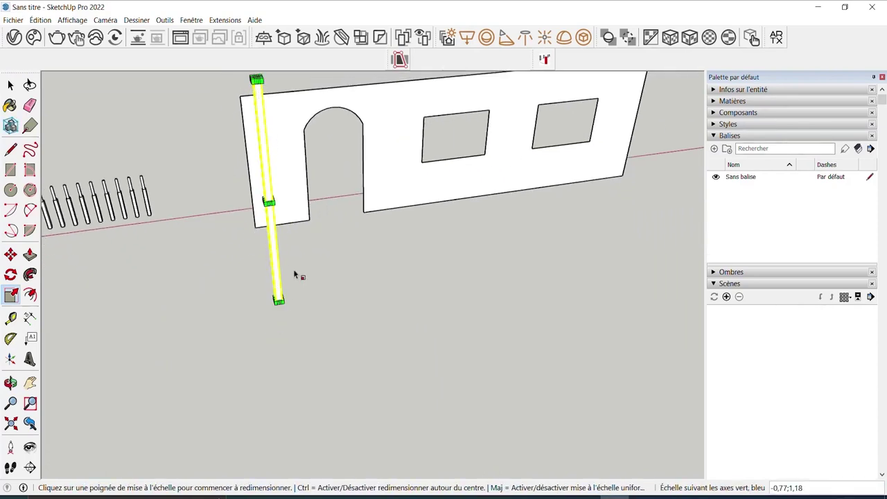
pyautogui.press('space')
# Switch the camera to parallel projection
pyautogui.click(11, 255)
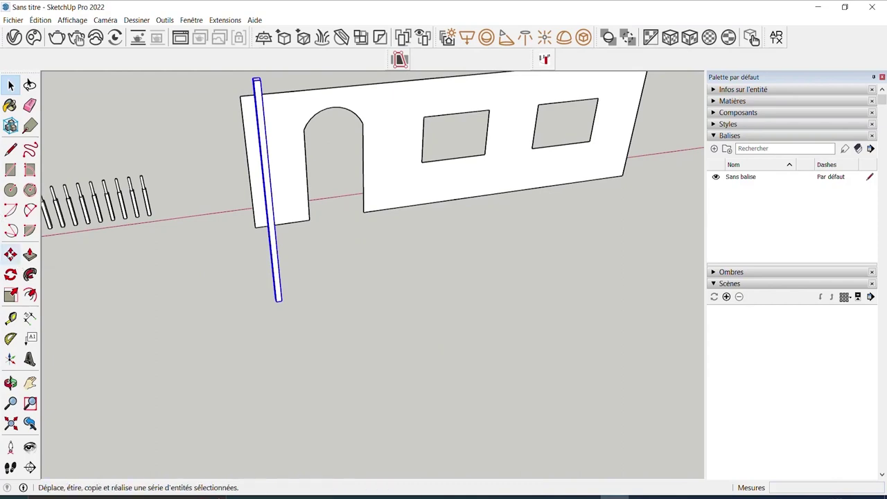
pyautogui.click(105, 20)
pyautogui.click(138, 71)
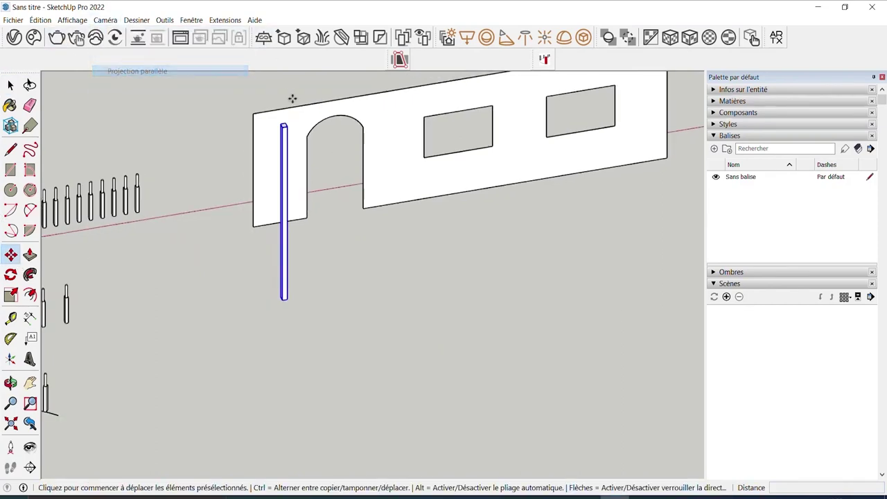
# Enable the Vues toolbar and switch to the front view
pyautogui.rightClick(353, 67)
pyautogui.scroll(-3, 368, 344)
pyautogui.scroll(-3, 368, 405)
pyautogui.scroll(-3, 367, 413)
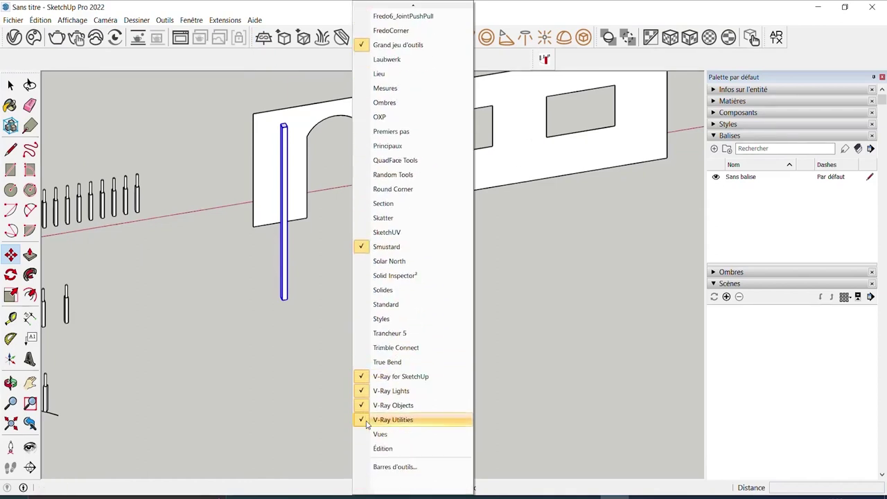
pyautogui.click(378, 434)
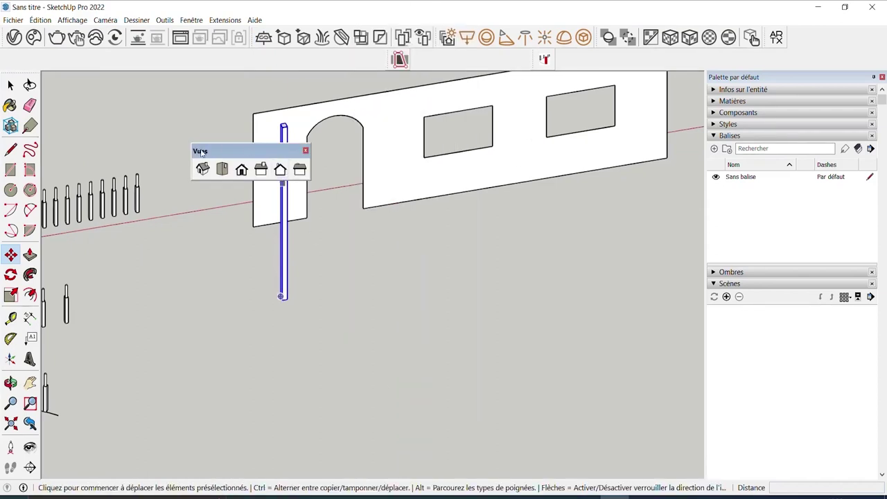
pyautogui.click(241, 169)
pyautogui.moveTo(208, 151); pyautogui.dragTo(86, 76)
pyautogui.scroll(2, 310, 377)
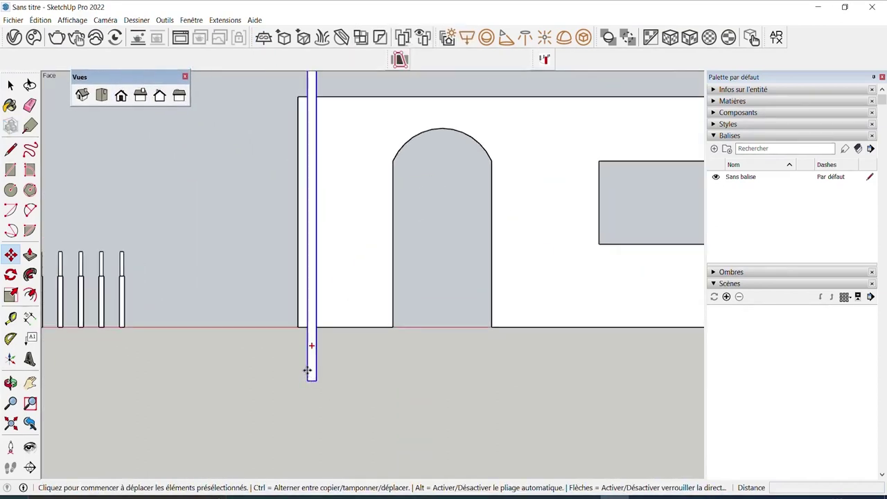
# Move the post to the wall's left edge and array 50 copies out to its right edge
pyautogui.click(308, 376)
pyautogui.click(296, 326)
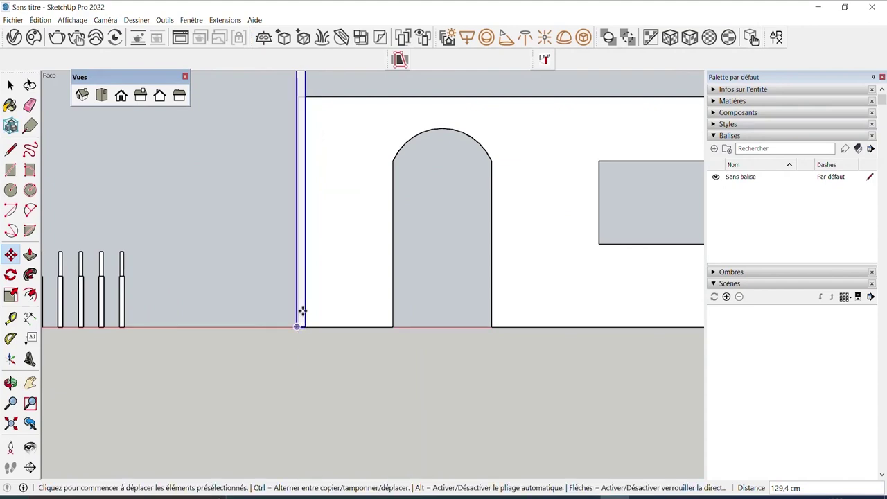
pyautogui.click(301, 248)
pyautogui.click(298, 285)
pyautogui.keyDown('shift'); pyautogui.moveTo(300, 297); pyautogui.dragTo(126, 306, button='middle'); pyautogui.keyUp('shift')
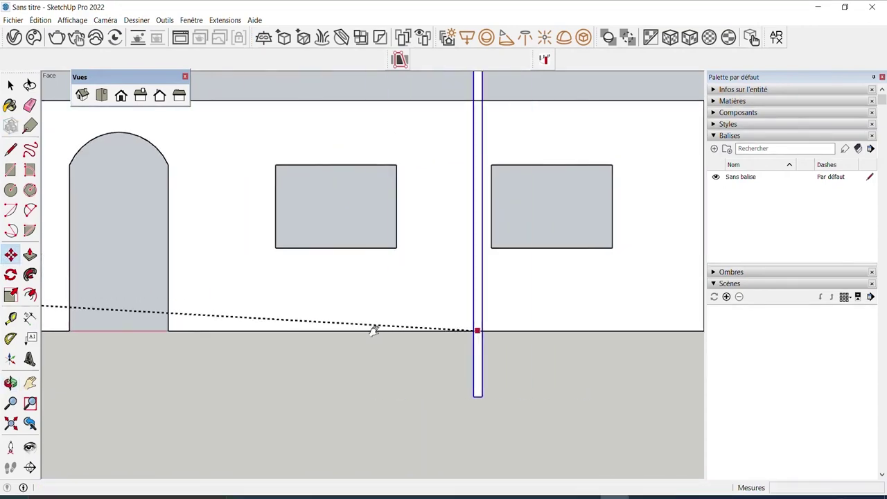
pyautogui.keyDown('shift'); pyautogui.moveTo(640, 282); pyautogui.dragTo(469, 277, button='middle'); pyautogui.keyUp('shift')
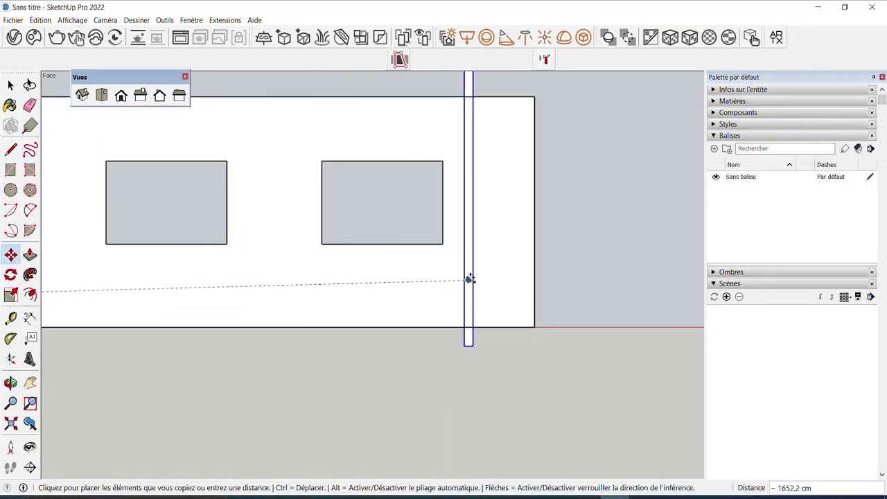
pyautogui.click(531, 288)
pyautogui.write('/50')
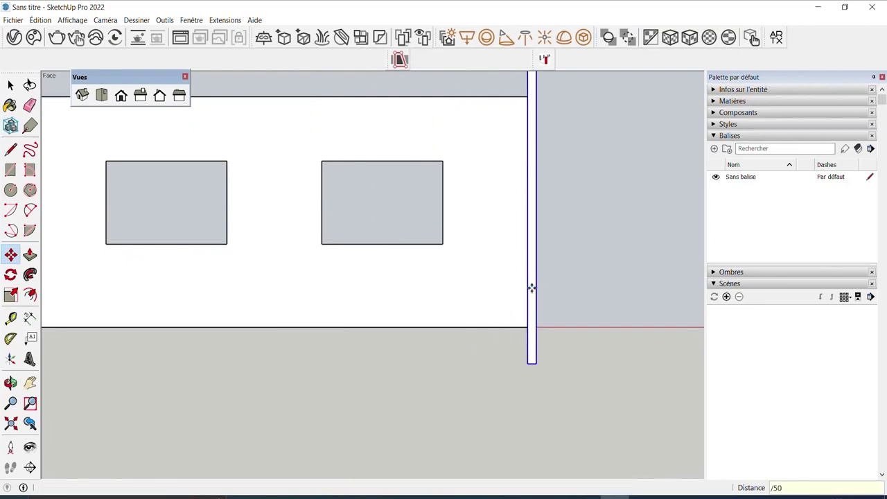
pyautogui.press('Return')
# Select the new post row and float the Trim objects by face command as a palette
pyautogui.scroll(-3, 487, 289)
pyautogui.scroll(-2, 259, 281)
pyautogui.moveTo(245, 261)
pyautogui.mouseDown(button='middle')
pyautogui.moveTo(491, 334)
pyautogui.moveTo(536, 226)
pyautogui.mouseUp(button='middle')
pyautogui.moveTo(581, 155); pyautogui.dragTo(375, 204)
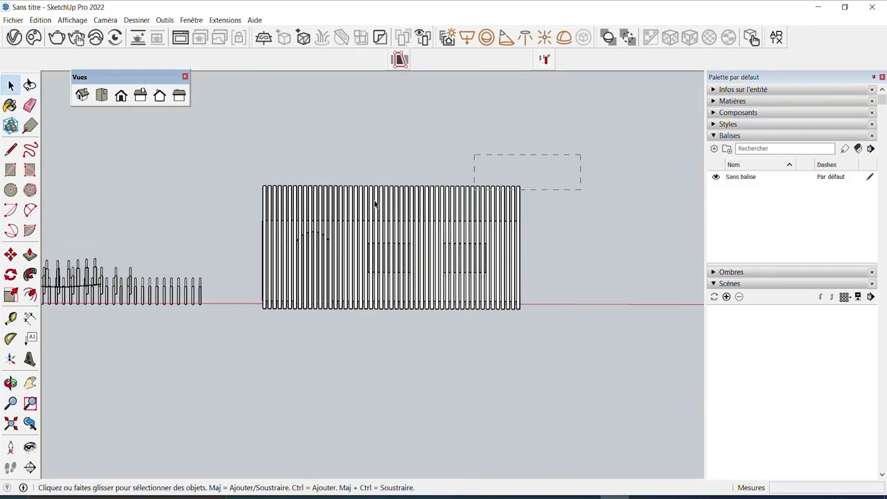
pyautogui.moveTo(224, 215)
pyautogui.mouseDown(button='middle')
pyautogui.moveTo(449, 309)
pyautogui.moveTo(333, 248)
pyautogui.moveTo(368, 257)
pyautogui.moveTo(282, 251)
pyautogui.mouseUp(button='middle')
pyautogui.scroll(5, 340, 248)
pyautogui.scroll(-3, 340, 248)
pyautogui.scroll(-2, 337, 248)
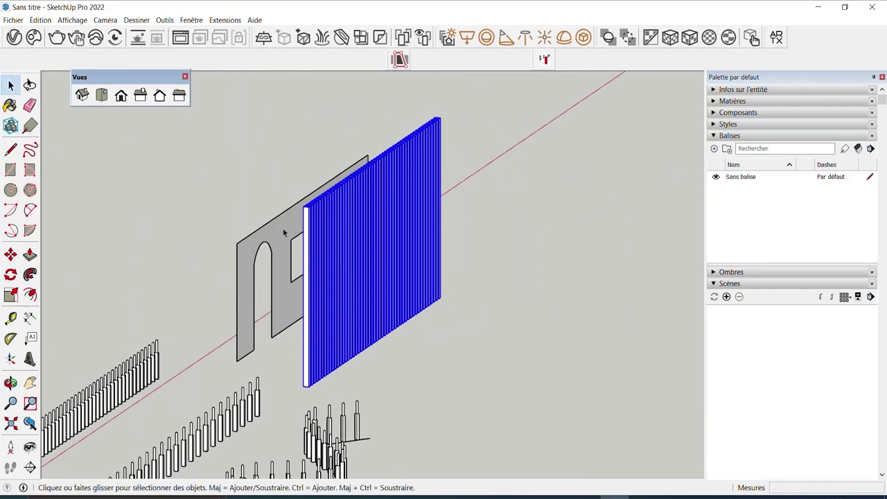
pyautogui.moveTo(389, 60); pyautogui.dragTo(464, 74)
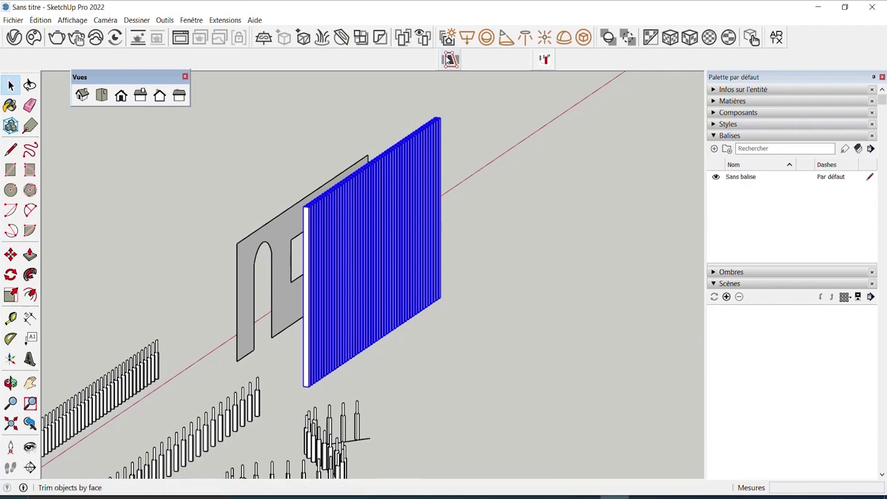
pyautogui.click(512, 115)
pyautogui.moveTo(512, 115)
pyautogui.mouseDown(button='middle')
pyautogui.moveTo(373, 132)
pyautogui.moveTo(431, 180)
pyautogui.moveTo(456, 147)
pyautogui.mouseUp(button='middle')
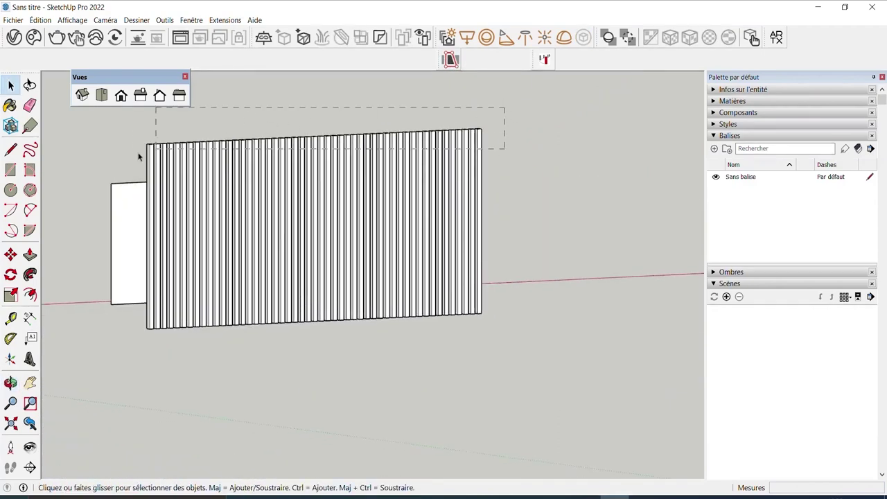
pyautogui.click(182, 158)
pyautogui.moveTo(183, 158)
pyautogui.mouseDown(button='middle')
pyautogui.moveTo(363, 168)
pyautogui.moveTo(243, 215)
pyautogui.mouseUp(button='middle')
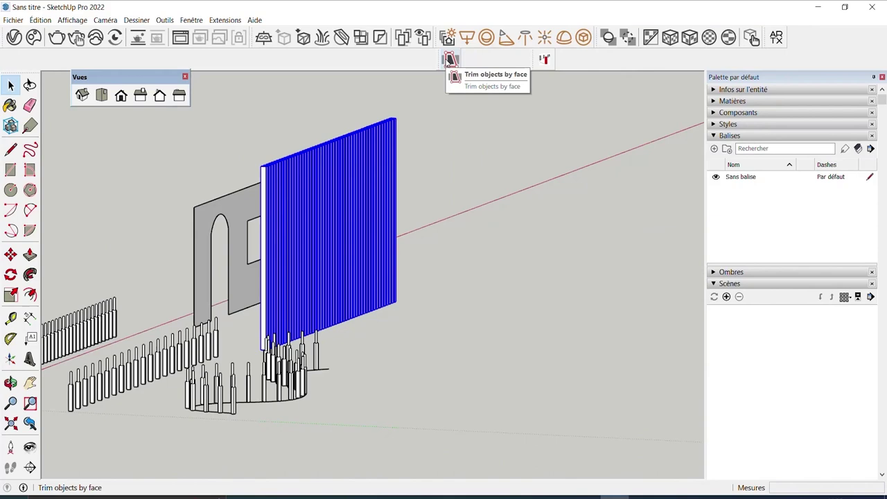
# Trim the post row against the arched wall face with Trim objects by face
pyautogui.click(450, 59)
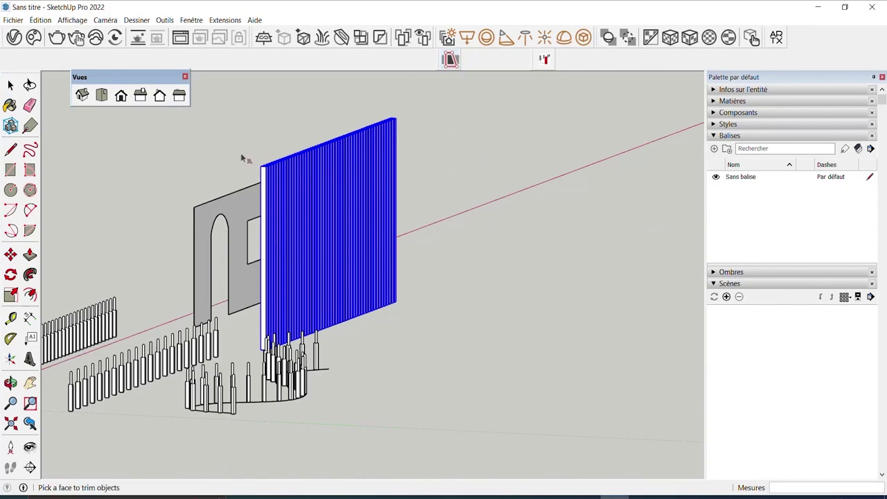
pyautogui.click(244, 214)
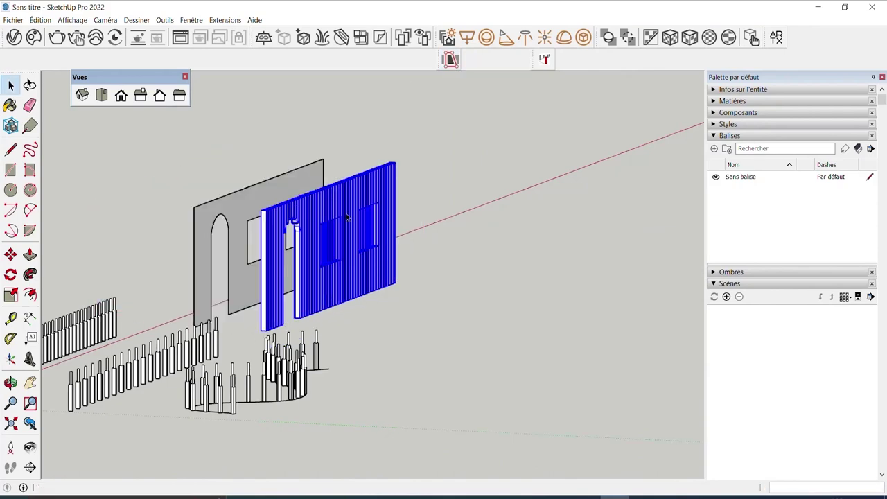
pyautogui.moveTo(244, 213); pyautogui.dragTo(245, 187, button='middle')
pyautogui.scroll(2, 439, 234)
pyautogui.scroll(3, 438, 248)
pyautogui.scroll(-3, 439, 248)
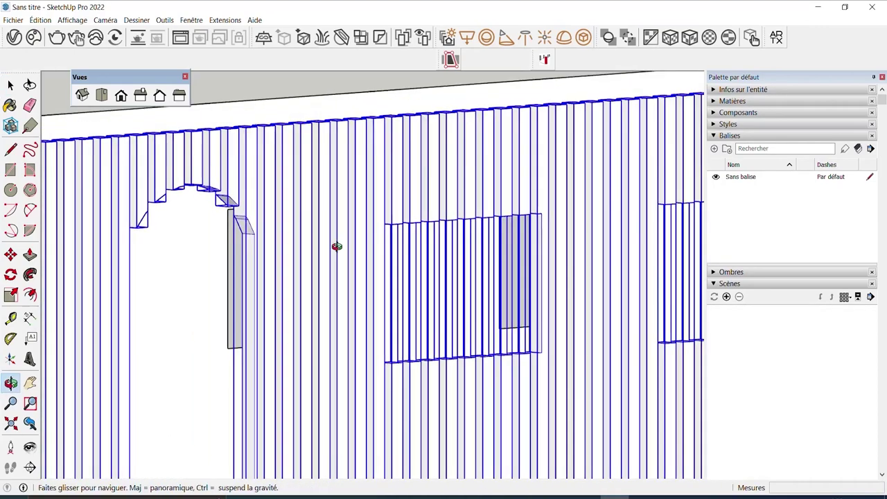
# Zoom Extents and orbit to inspect the doorway and windows cut through the slats
pyautogui.moveTo(336, 247); pyautogui.dragTo(131, 114, button='middle')
pyautogui.click(107, 21)
pyautogui.click(153, 192)
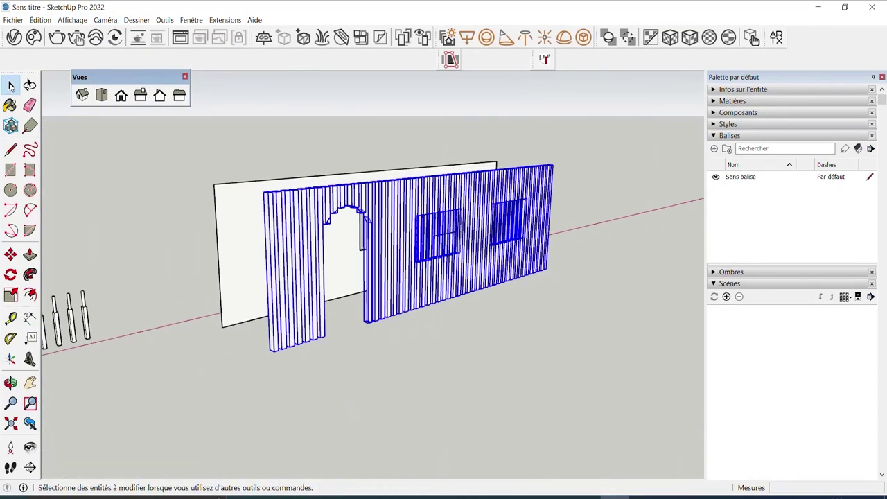
pyautogui.click(174, 152)
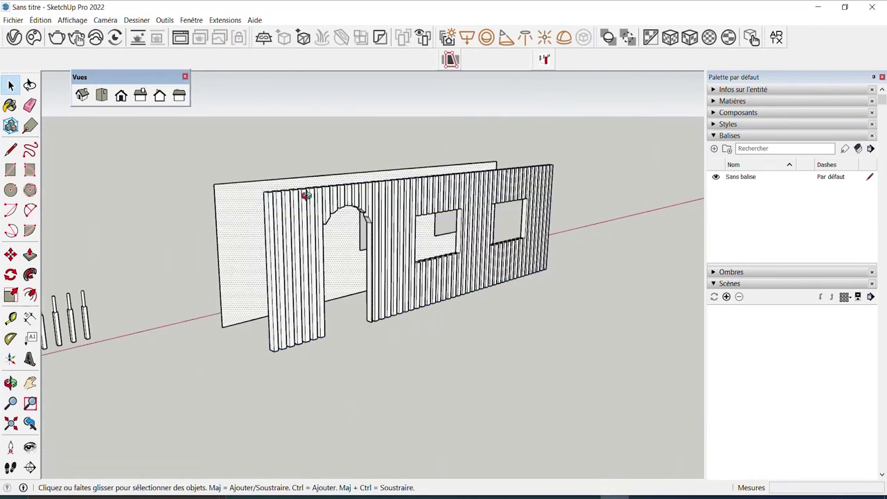
pyautogui.moveTo(301, 198)
pyautogui.mouseDown(button='middle')
pyautogui.moveTo(285, 203)
pyautogui.moveTo(119, 158)
pyautogui.moveTo(395, 273)
pyautogui.moveTo(504, 205)
pyautogui.mouseUp(button='middle')
pyautogui.moveTo(434, 194)
pyautogui.mouseDown(button='middle')
pyautogui.moveTo(572, 214)
pyautogui.moveTo(49, 307)
pyautogui.moveTo(55, 251)
pyautogui.mouseUp(button='middle')
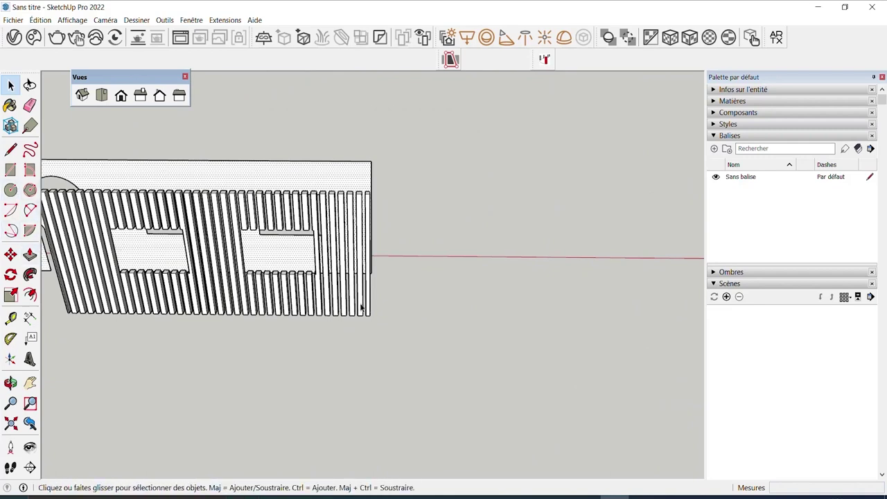
# Copy a slat 39 cm sideways and repeat it 55 times into a long row
pyautogui.click(10, 255)
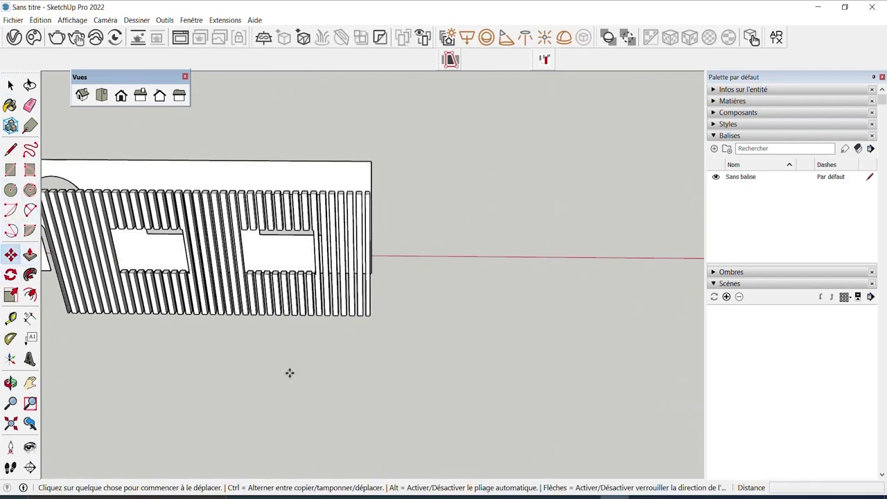
pyautogui.press('space')
pyautogui.click(350, 253)
pyautogui.press('m')
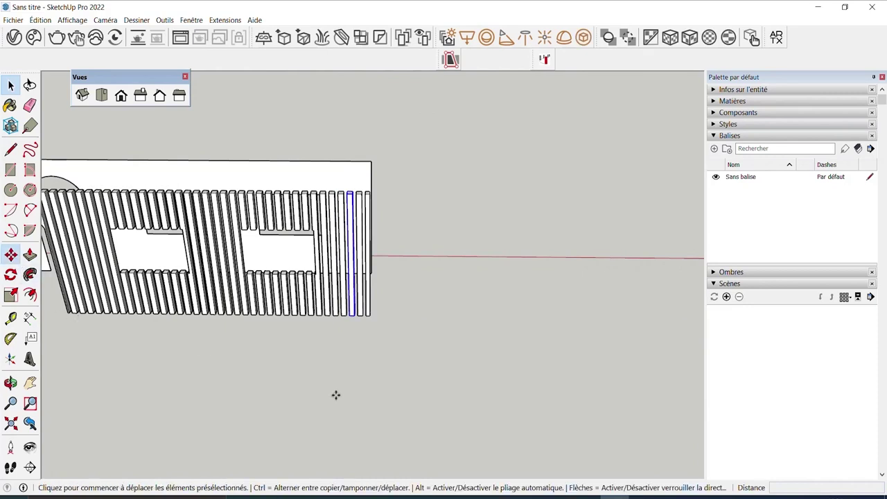
pyautogui.keyDown('ctrl'); pyautogui.click(302, 368); pyautogui.keyUp('ctrl')
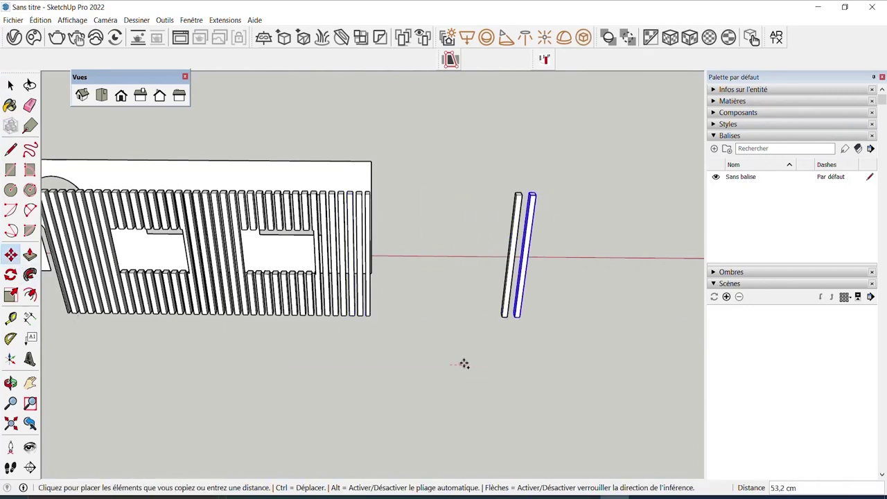
pyautogui.write('39')
pyautogui.press('Return')
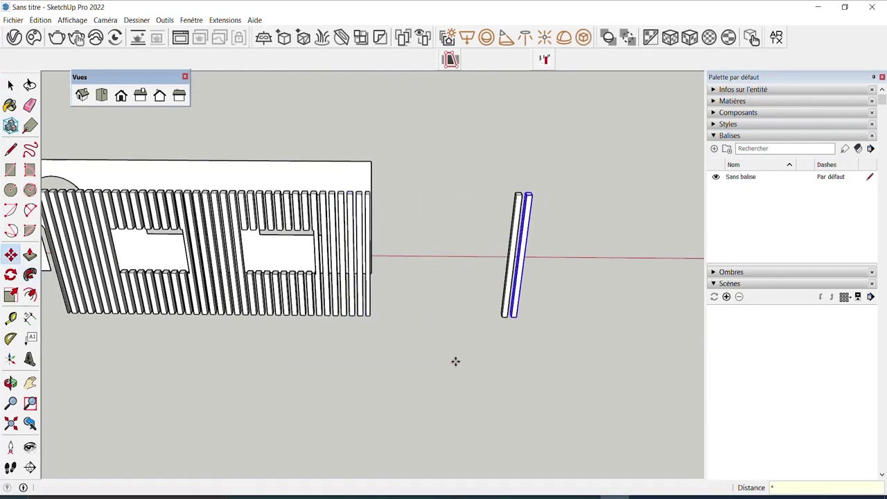
pyautogui.write('55')
pyautogui.press('Return')
pyautogui.scroll(-3, 446, 361)
pyautogui.moveTo(606, 333)
pyautogui.mouseDown(button='middle')
pyautogui.moveTo(287, 261)
pyautogui.moveTo(323, 256)
pyautogui.mouseUp(button='middle')
# Draw a rectangle face in front of the new slat row
pyautogui.click(10, 170)
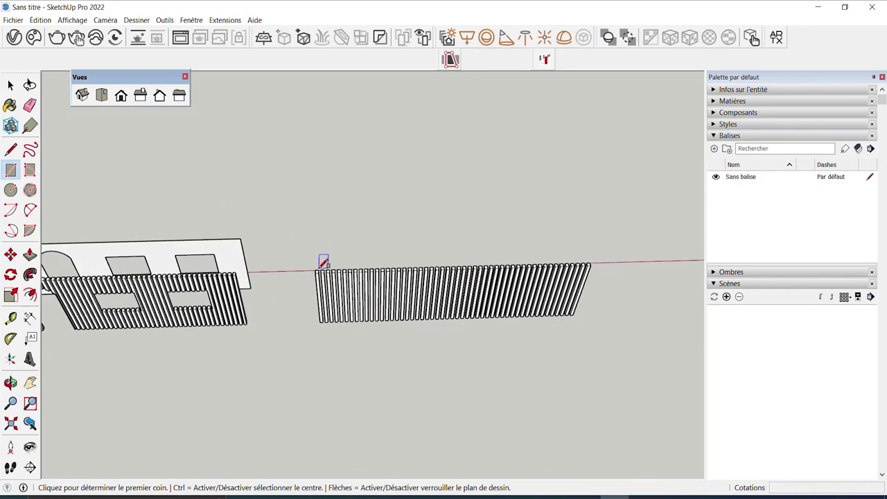
pyautogui.click(331, 343)
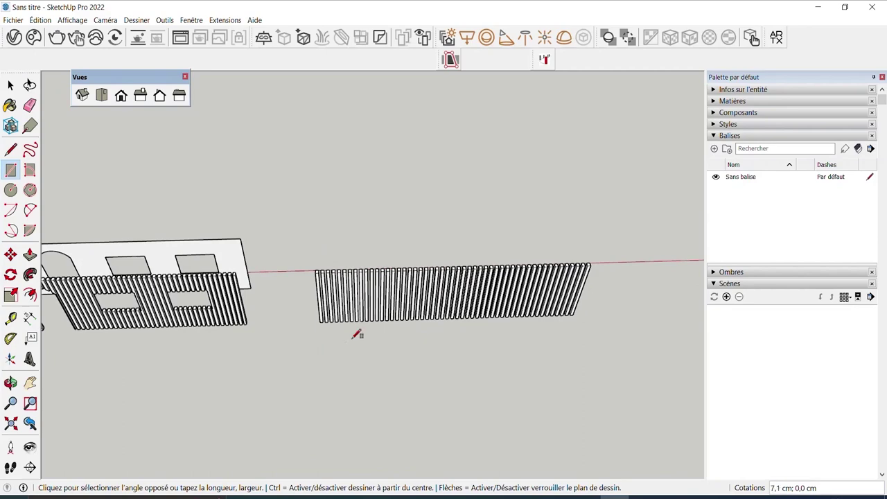
pyautogui.moveTo(359, 333); pyautogui.dragTo(553, 257, button='middle')
pyautogui.click(551, 258)
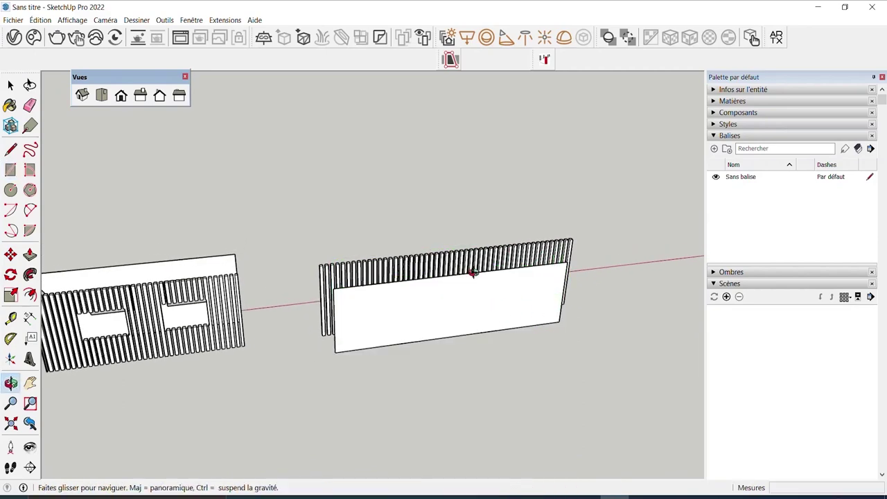
pyautogui.moveTo(472, 271); pyautogui.dragTo(416, 291, button='middle')
# Freehand a wavy line across the face and erase the part above it
pyautogui.click(30, 150)
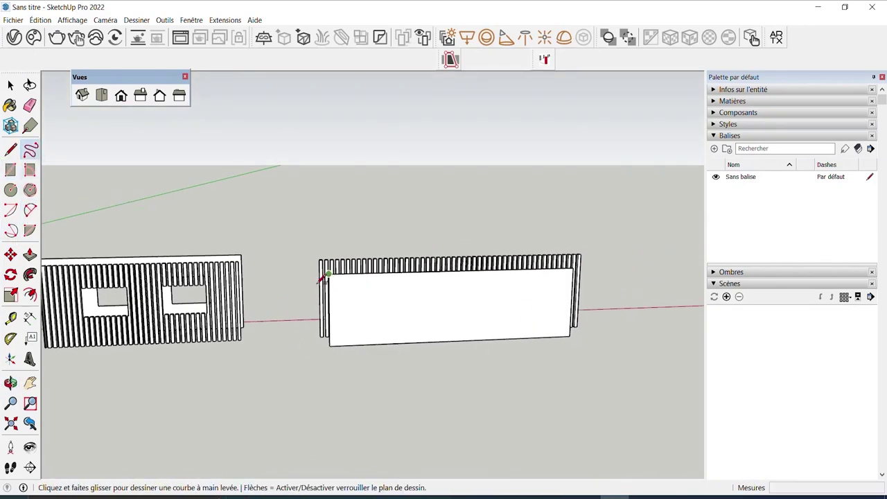
pyautogui.scroll(2, 340, 310)
pyautogui.moveTo(345, 306); pyautogui.dragTo(409, 308)
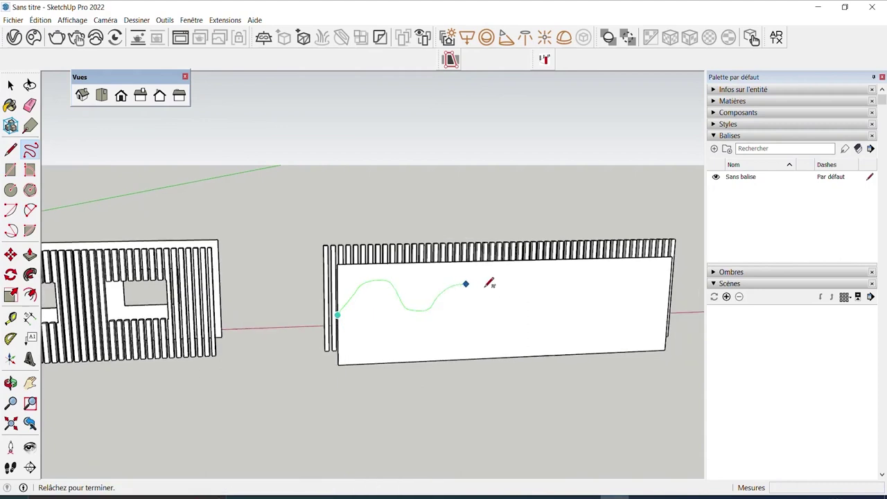
pyautogui.moveTo(671, 287); pyautogui.dragTo(674, 284)
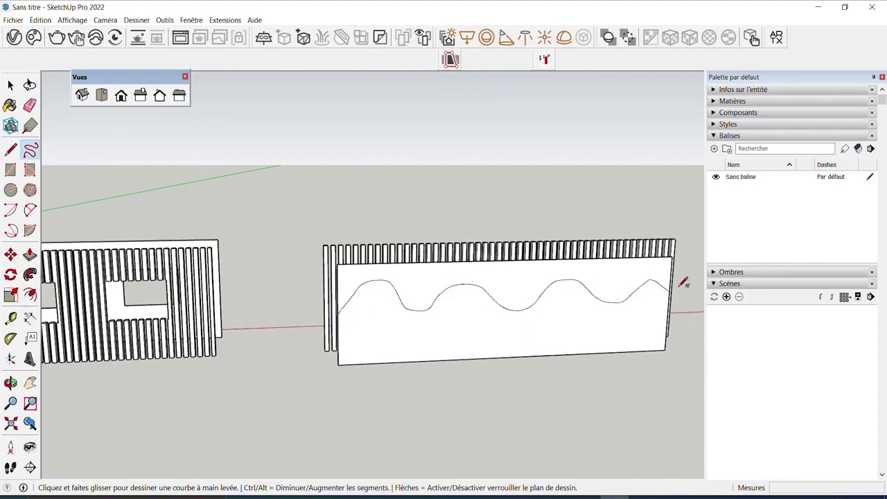
pyautogui.moveTo(677, 283); pyautogui.dragTo(674, 266, button='middle')
pyautogui.press('space')
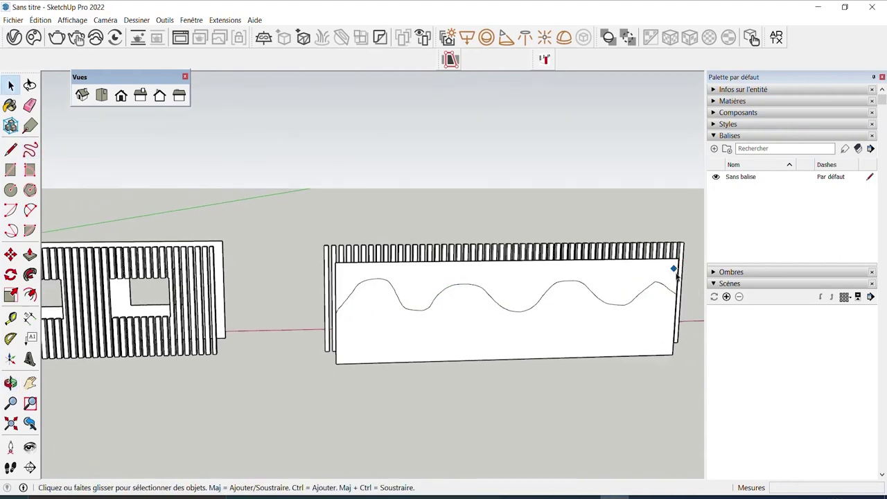
pyautogui.click(675, 276)
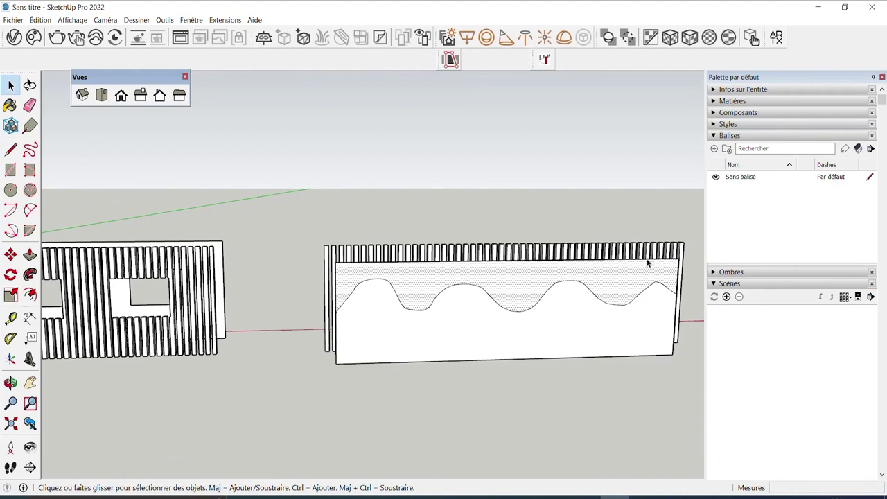
pyautogui.press('Delete')
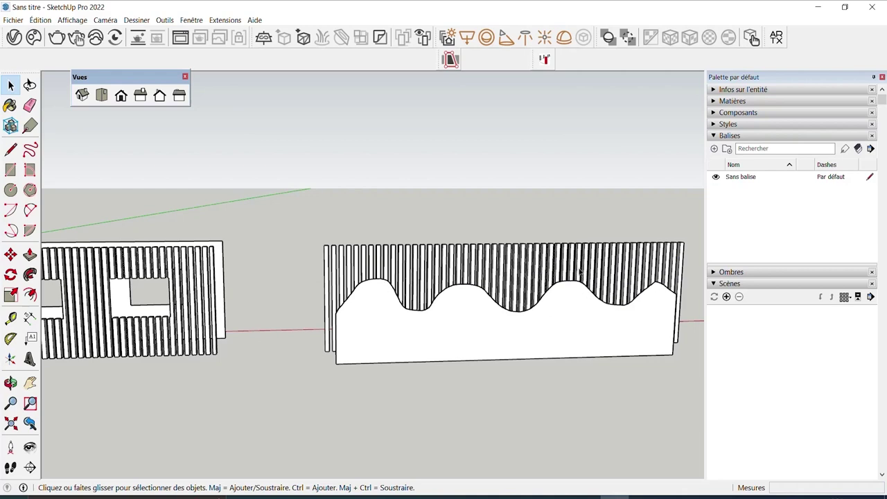
# Select the new slat row and scale it taller from the top grip
pyautogui.moveTo(282, 276); pyautogui.dragTo(283, 276)
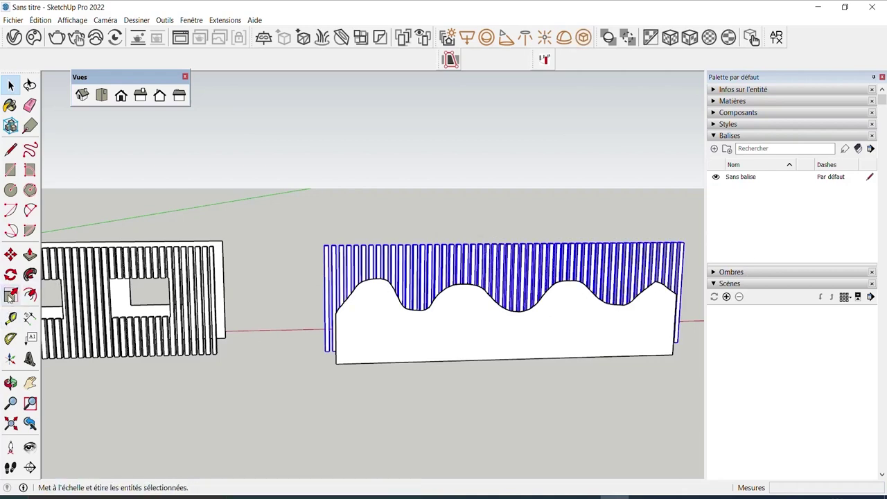
pyautogui.click(10, 294)
pyautogui.moveTo(496, 263); pyautogui.dragTo(493, 239, button='middle')
pyautogui.scroll(3, 493, 237)
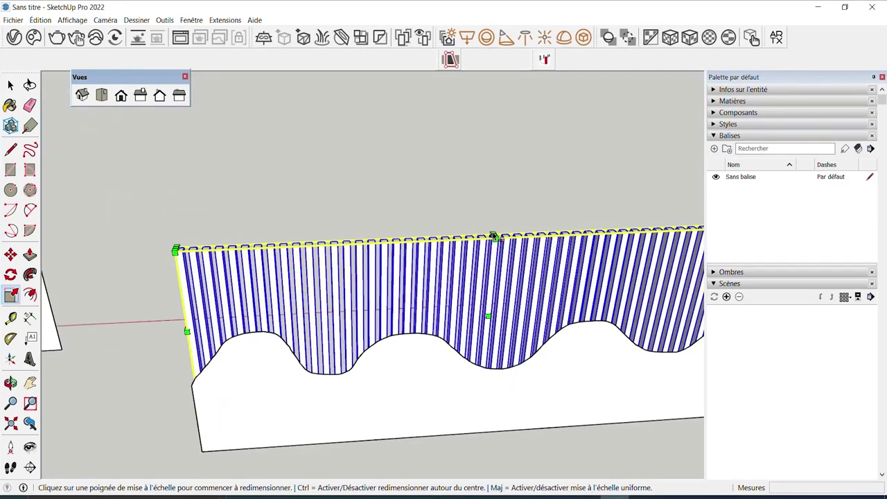
pyautogui.click(494, 235)
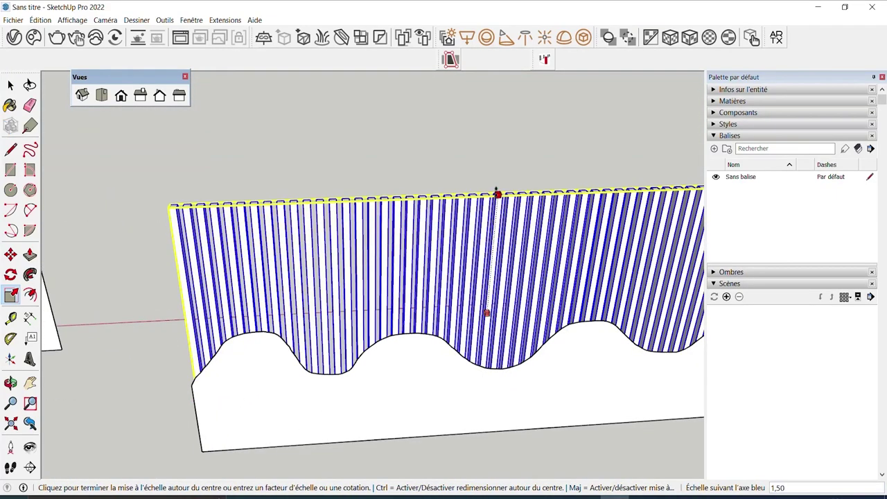
pyautogui.click(501, 166)
pyautogui.scroll(-3, 439, 270)
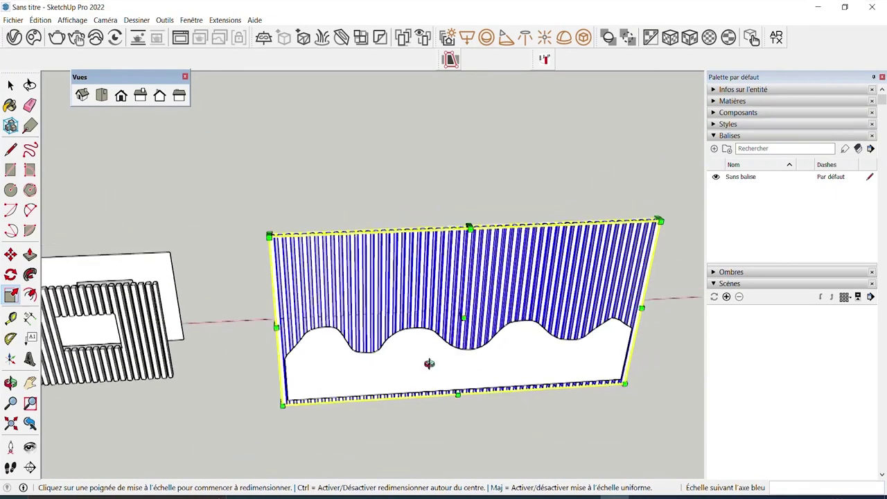
# Trim the slats with the wavy face using Trim objects by face
pyautogui.moveTo(428, 362)
pyautogui.mouseDown(button='middle')
pyautogui.moveTo(500, 234)
pyautogui.moveTo(433, 305)
pyautogui.mouseUp(button='middle')
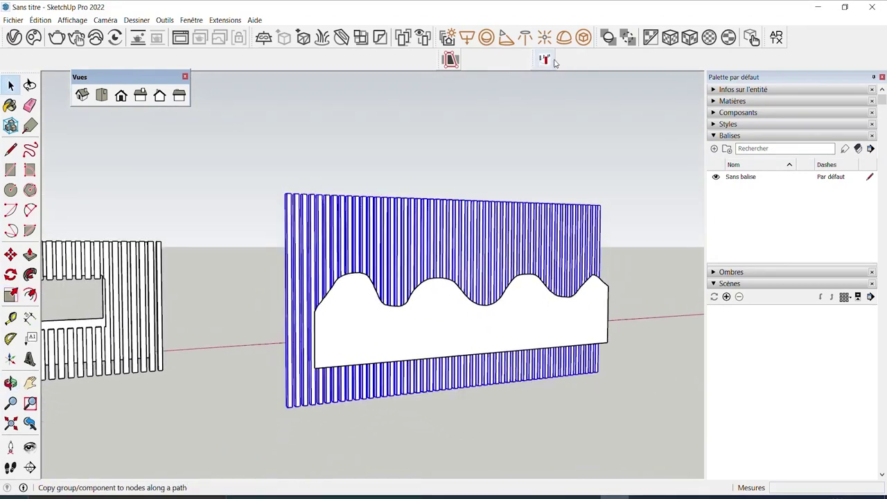
pyautogui.click(544, 60)
pyautogui.click(450, 285)
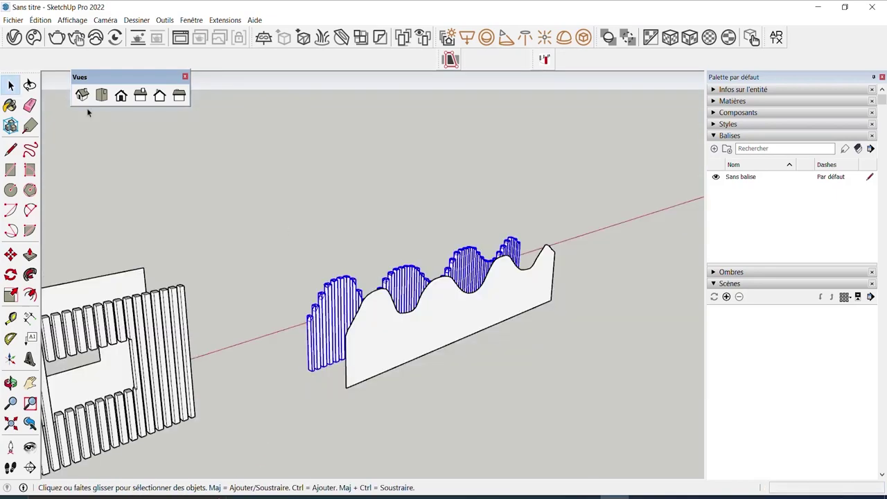
# Remove the wavy cutting panel, leaving the slat row with undulating tops beside the wall
pyautogui.click(321, 230)
pyautogui.click(427, 331)
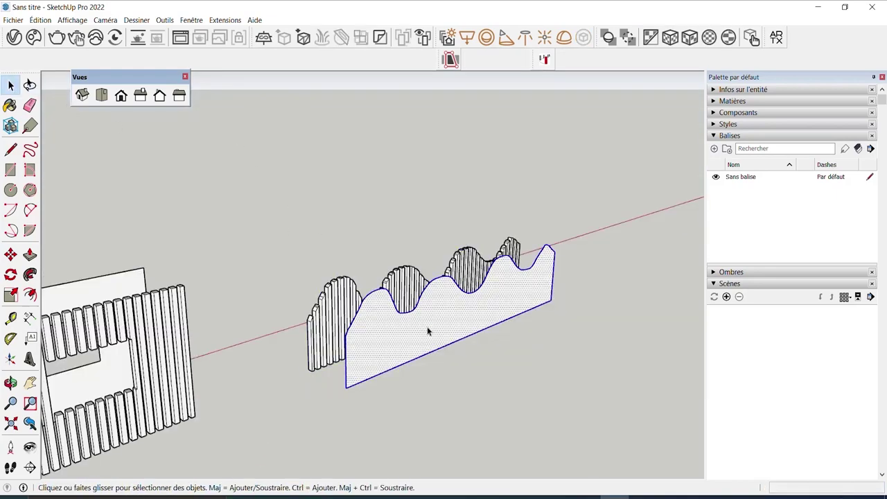
pyautogui.press('Delete')
pyautogui.moveTo(479, 311)
pyautogui.mouseDown(button='middle')
pyautogui.moveTo(366, 307)
pyautogui.moveTo(157, 208)
pyautogui.mouseUp(button='middle')
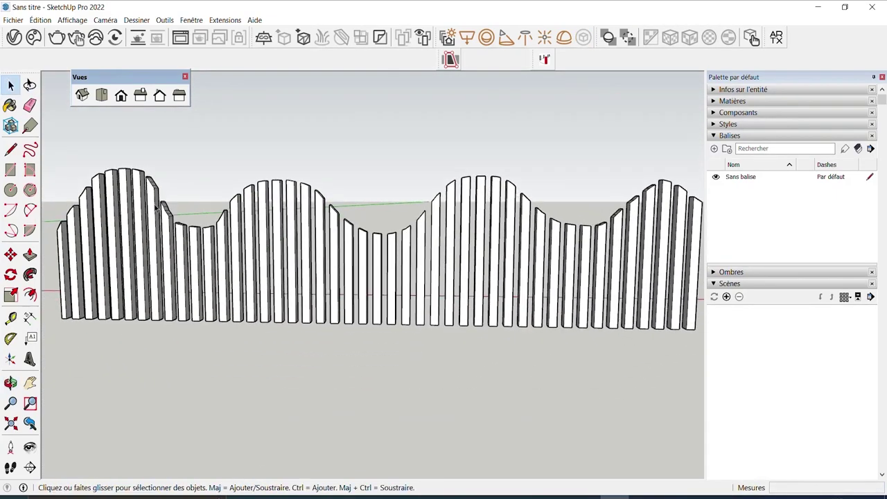
pyautogui.moveTo(693, 243)
pyautogui.mouseDown(button='middle')
pyautogui.moveTo(527, 257)
pyautogui.moveTo(113, 263)
pyautogui.moveTo(438, 280)
pyautogui.mouseUp(button='middle')
pyautogui.scroll(-5, 438, 281)
pyautogui.moveTo(239, 287)
pyautogui.mouseDown(button='middle')
pyautogui.moveTo(545, 264)
pyautogui.moveTo(505, 224)
pyautogui.mouseUp(button='middle')
pyautogui.scroll(2, 505, 223)
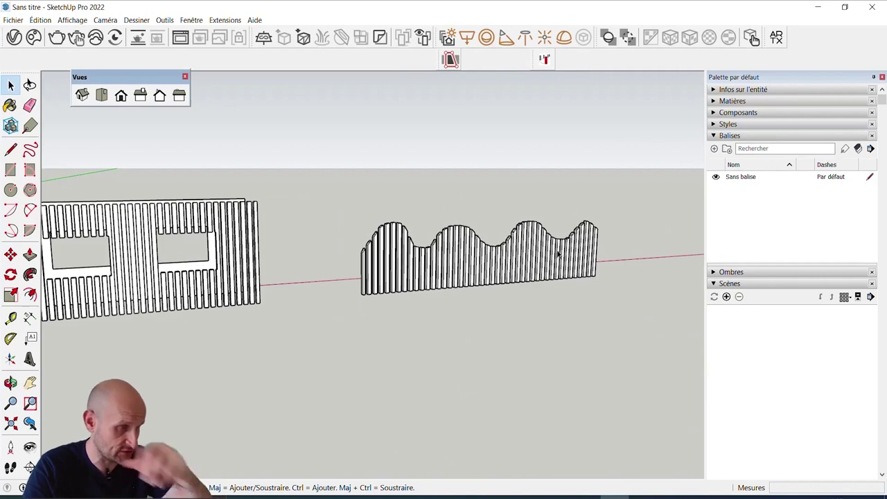